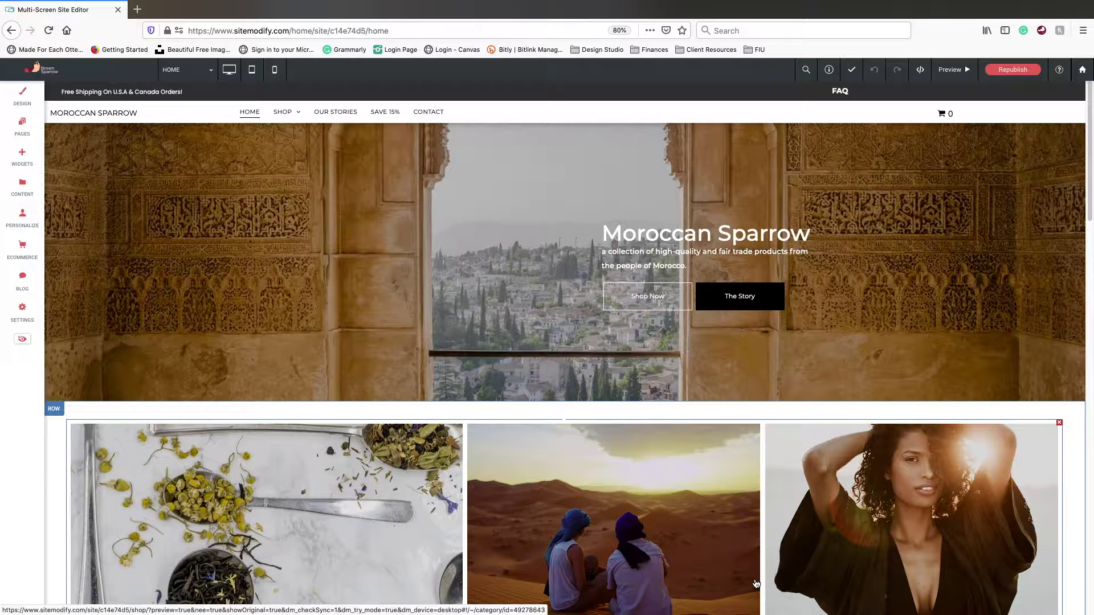
# Open the full statistics dashboard for the Moroccan Sparrow site from its site information.
pyautogui.click(830, 73)
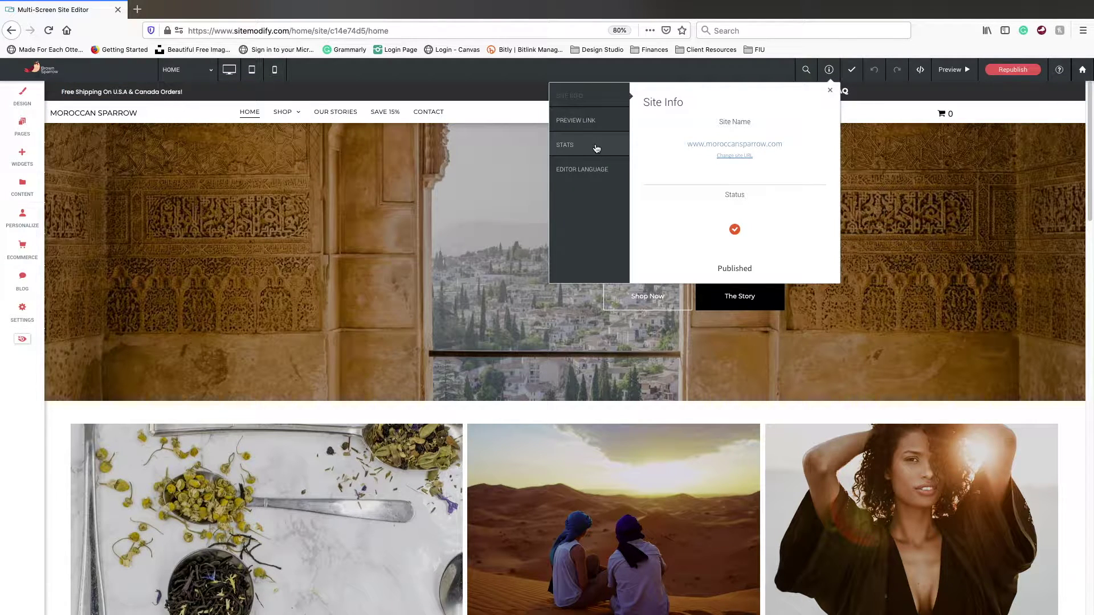
pyautogui.click(596, 149)
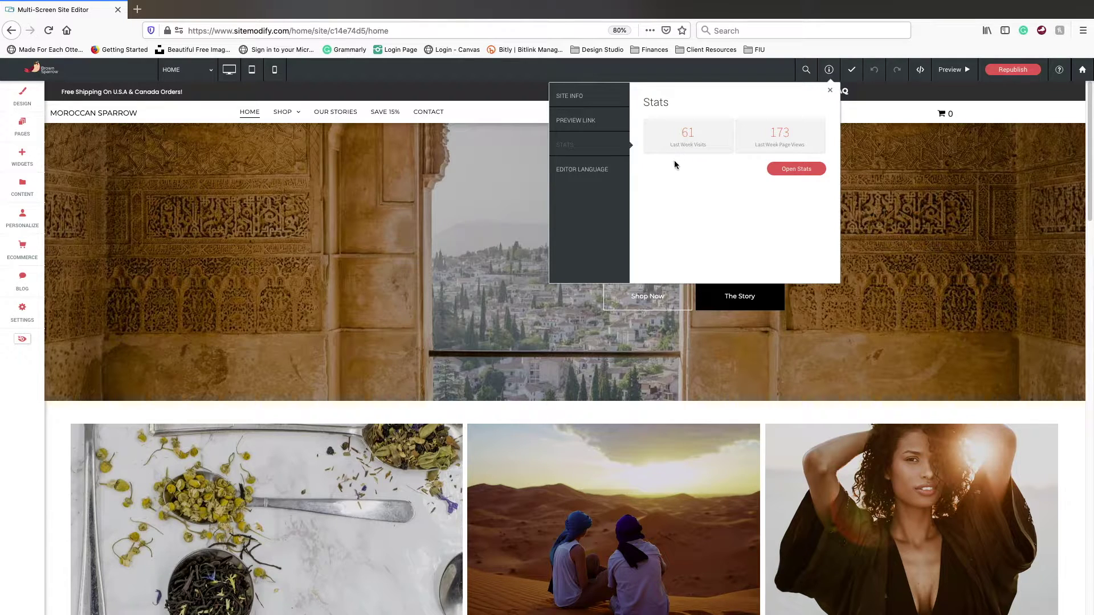
pyautogui.click(784, 179)
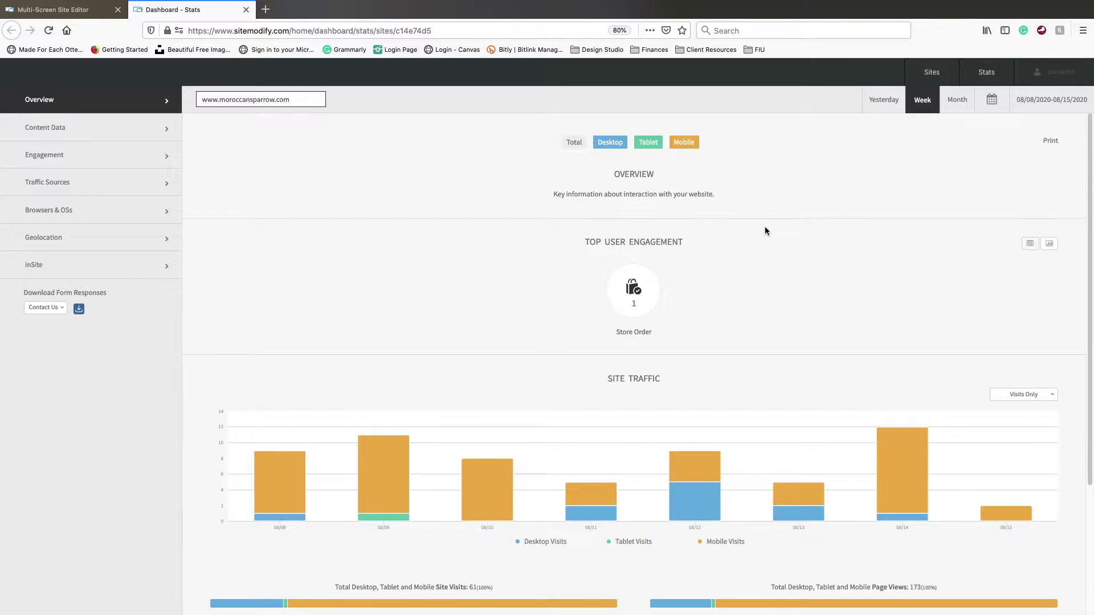
# Set the statistics date range to start on 02/01/2020 and end on 08/15/2020.
pyautogui.click(1028, 110)
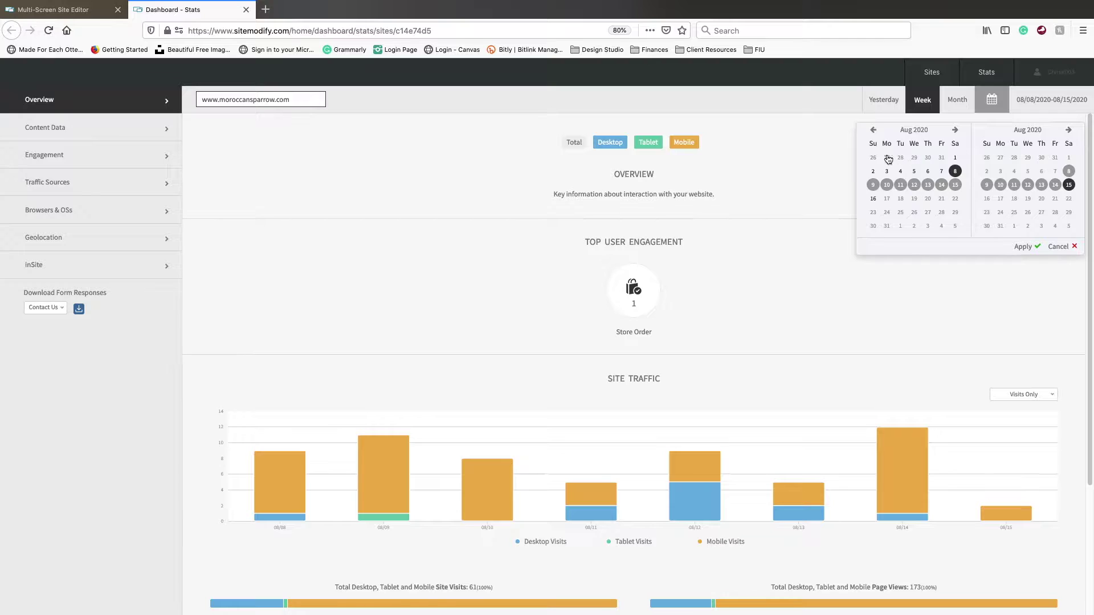
pyautogui.click(874, 130)
pyautogui.click(873, 130)
pyautogui.click(873, 131)
pyautogui.click(874, 131)
pyautogui.click(873, 130)
pyautogui.click(873, 130)
pyautogui.click(956, 159)
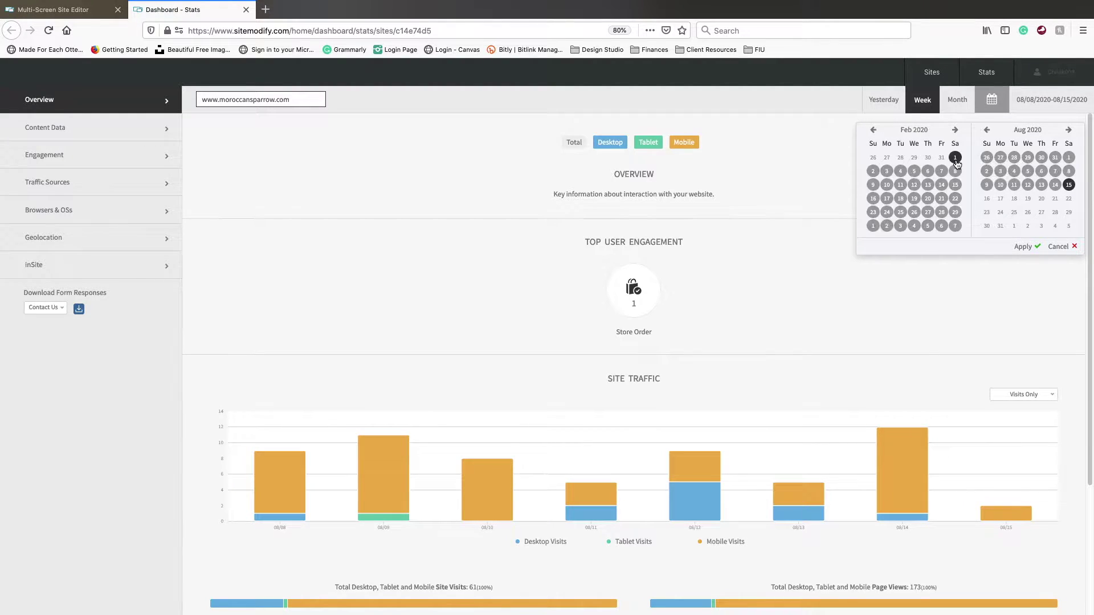
pyautogui.click(1021, 248)
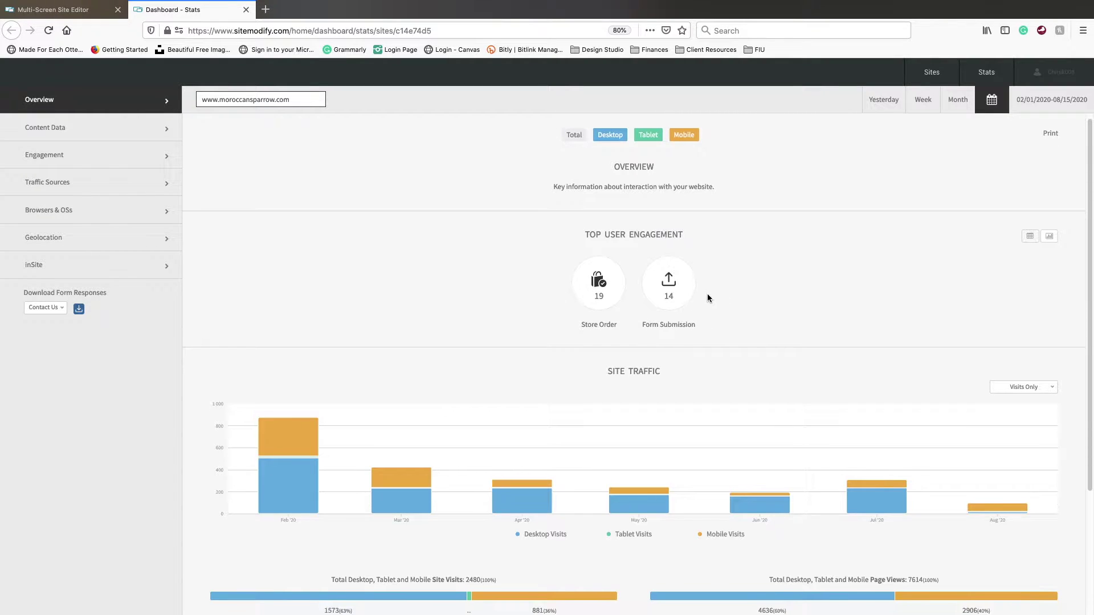
# Switch the Site Traffic chart in the overview to Views Only.
pyautogui.scroll(-3, 706, 293)
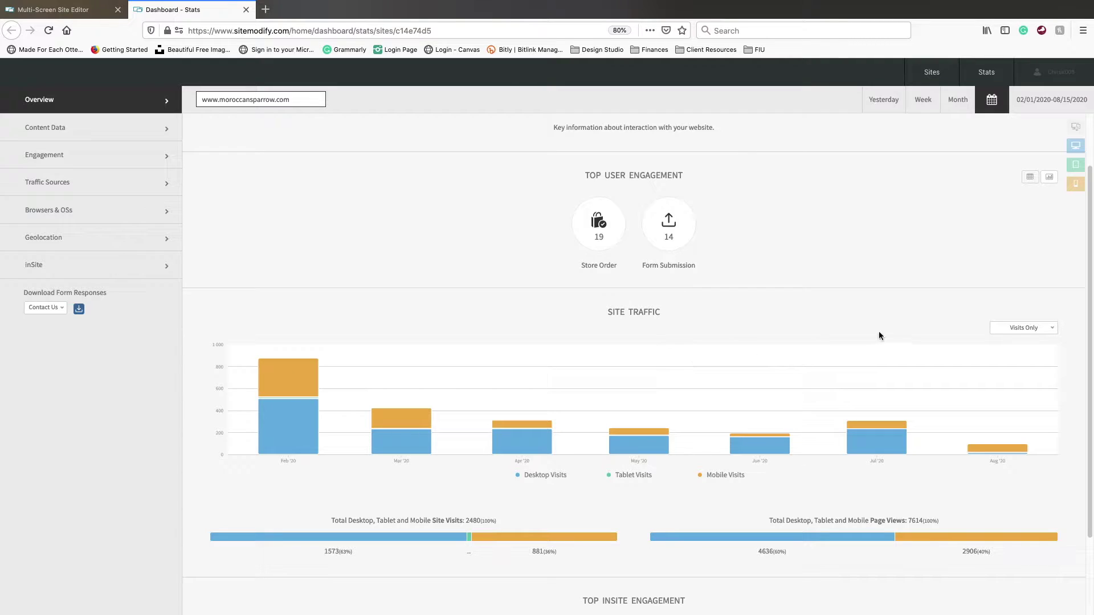
pyautogui.click(1000, 332)
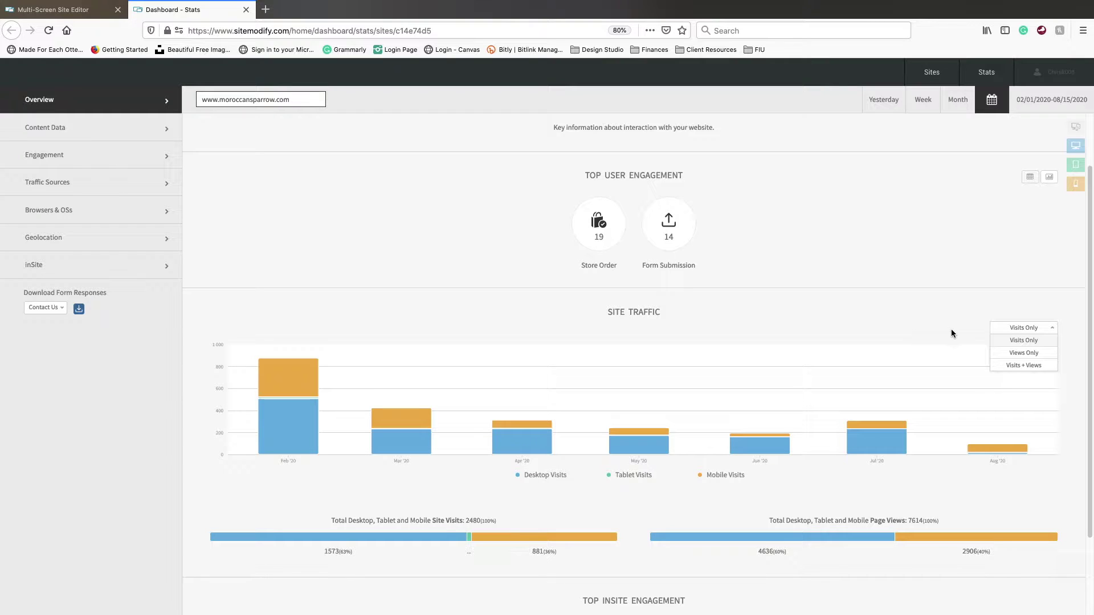
pyautogui.click(1011, 342)
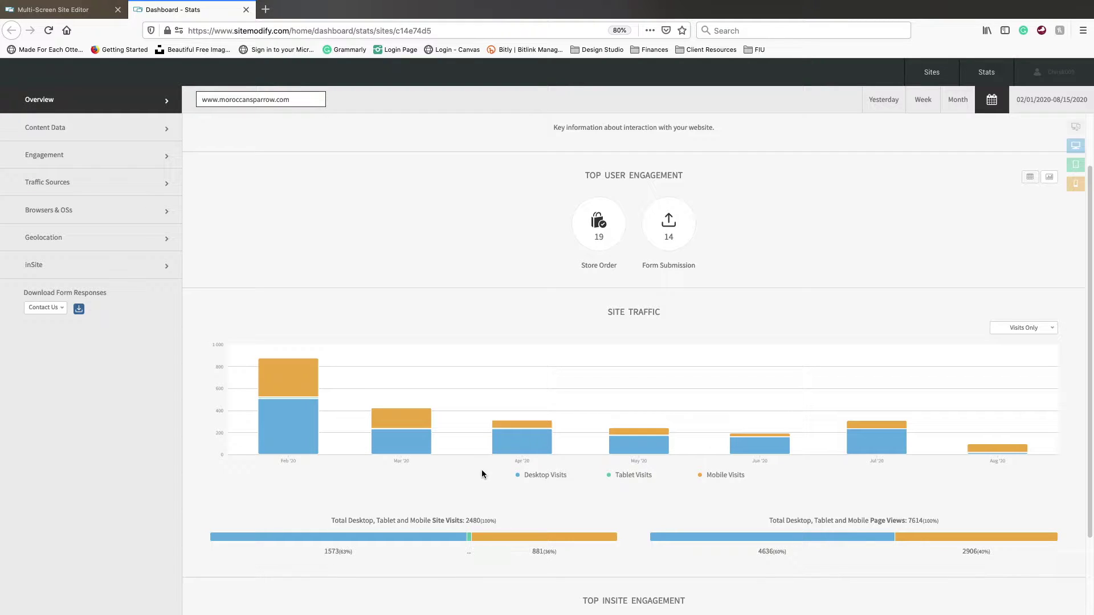
pyautogui.click(1014, 329)
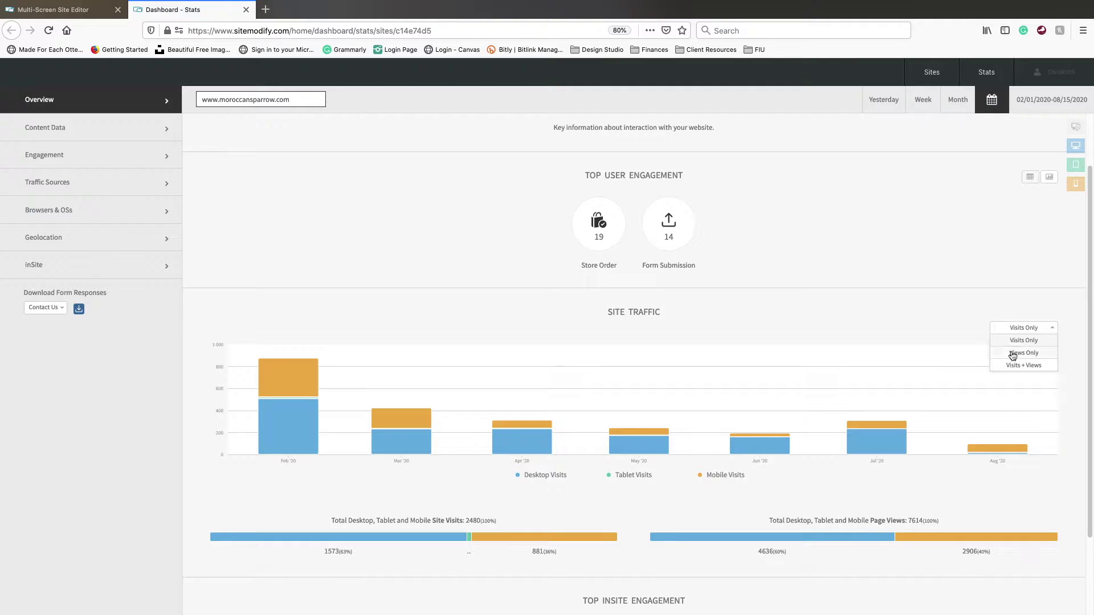
pyautogui.click(1009, 353)
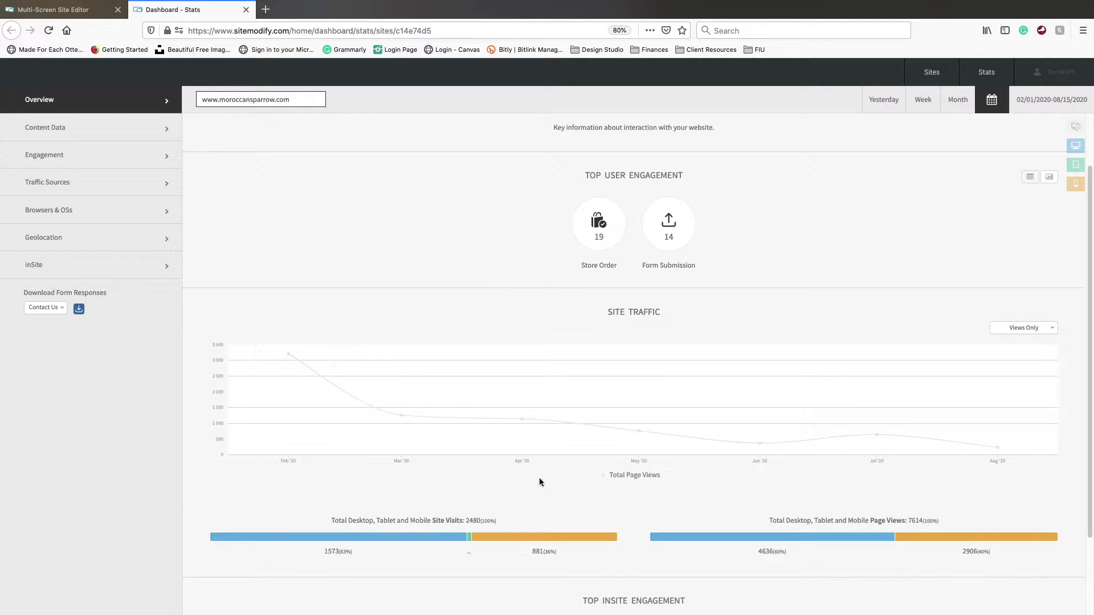
# Examine the overview's page views trend, the site visits by device type, and the user and inSite engagement figures.
pyautogui.scroll(-1, 847, 467)
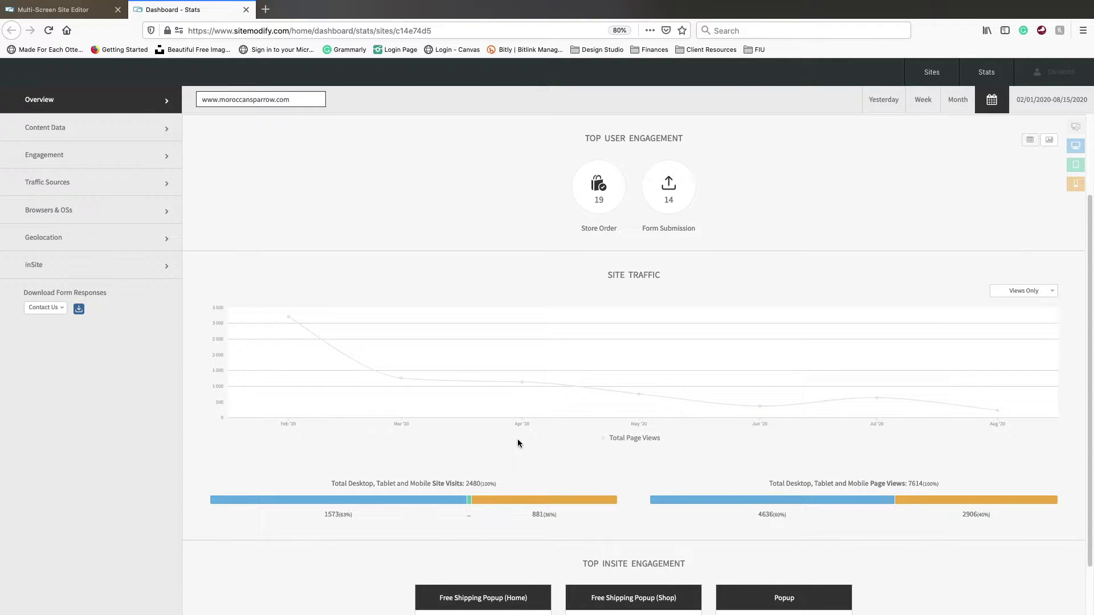
pyautogui.scroll(-1, 517, 442)
pyautogui.moveTo(285, 480)
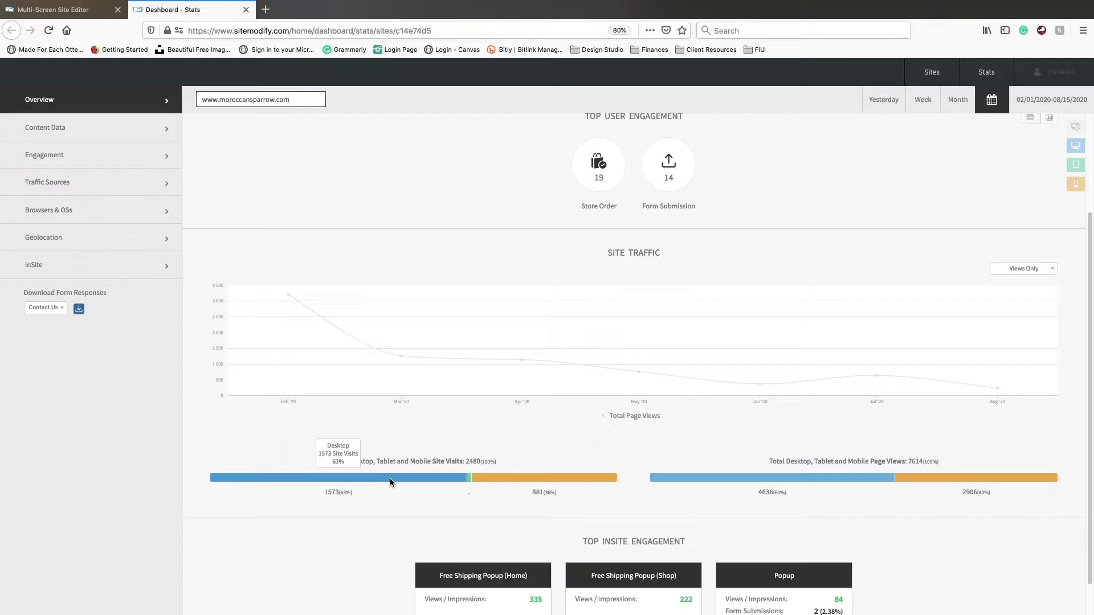
pyautogui.scroll(4, 392, 477)
pyautogui.scroll(-1, 392, 478)
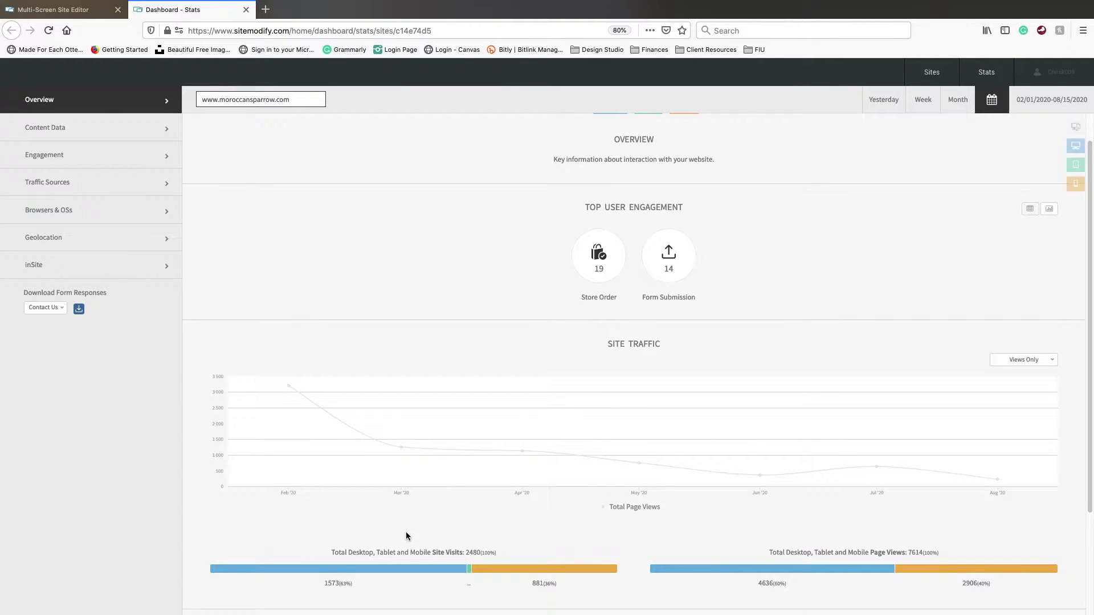
pyautogui.scroll(1, 593, 570)
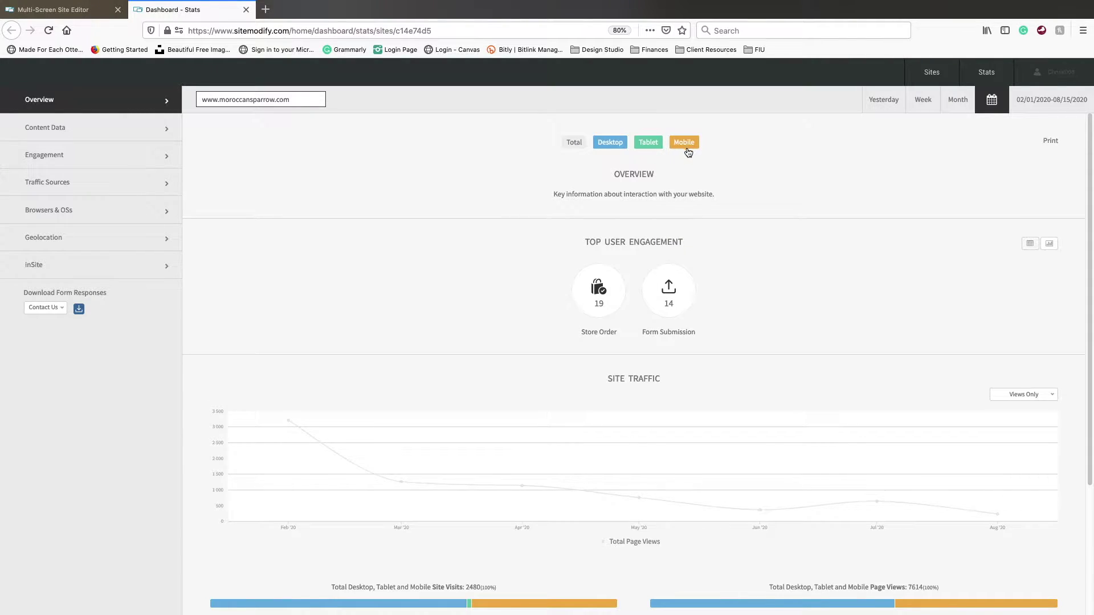
pyautogui.scroll(-2, 688, 151)
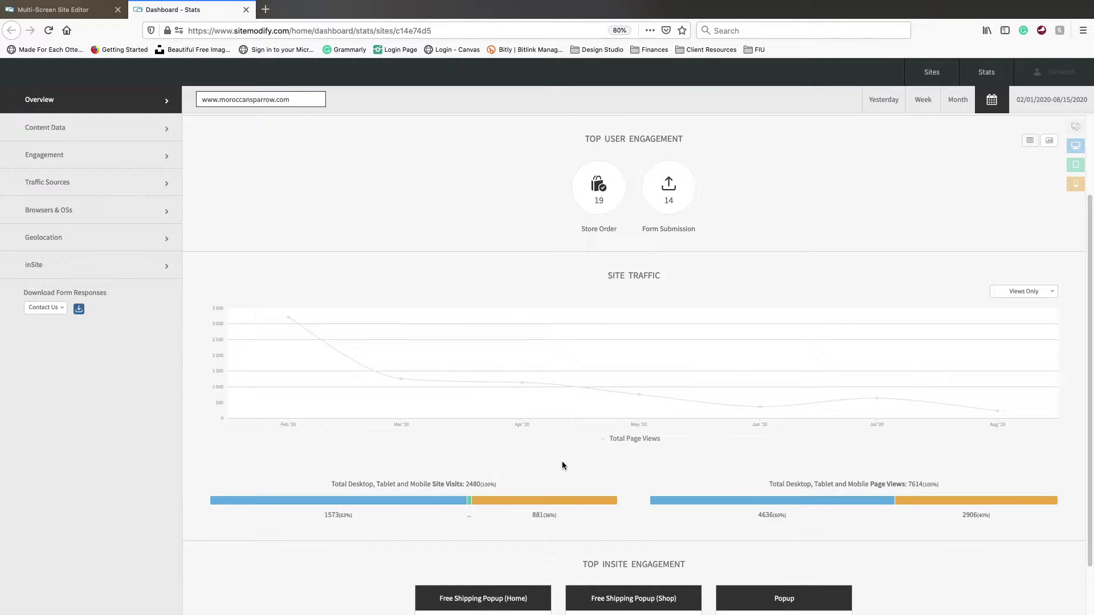
pyautogui.moveTo(333, 508)
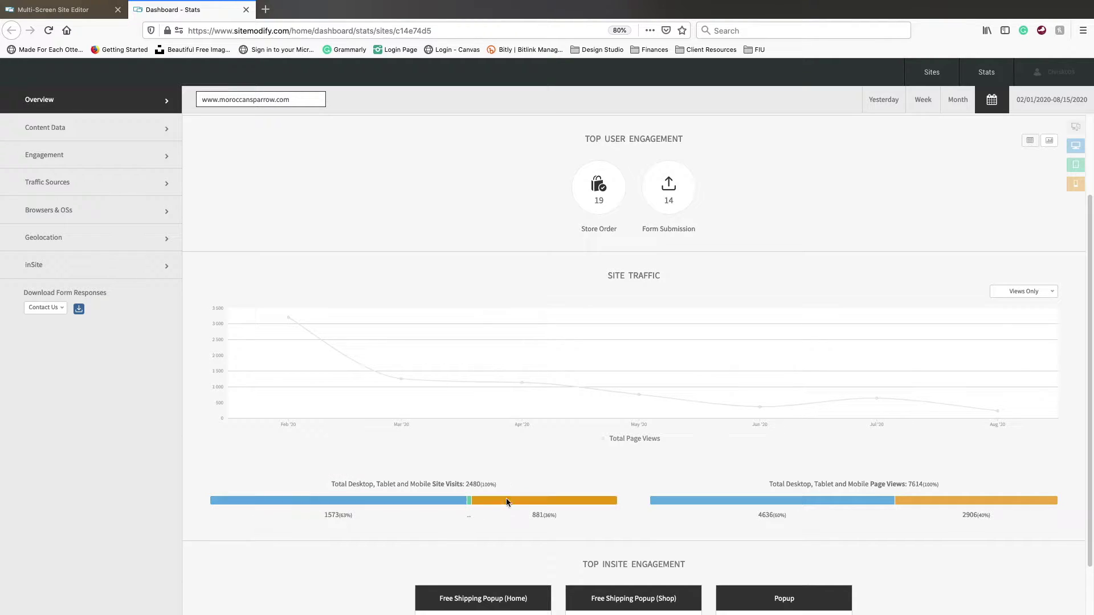
pyautogui.moveTo(469, 506)
pyautogui.scroll(2, 470, 500)
pyautogui.scroll(-3, 693, 302)
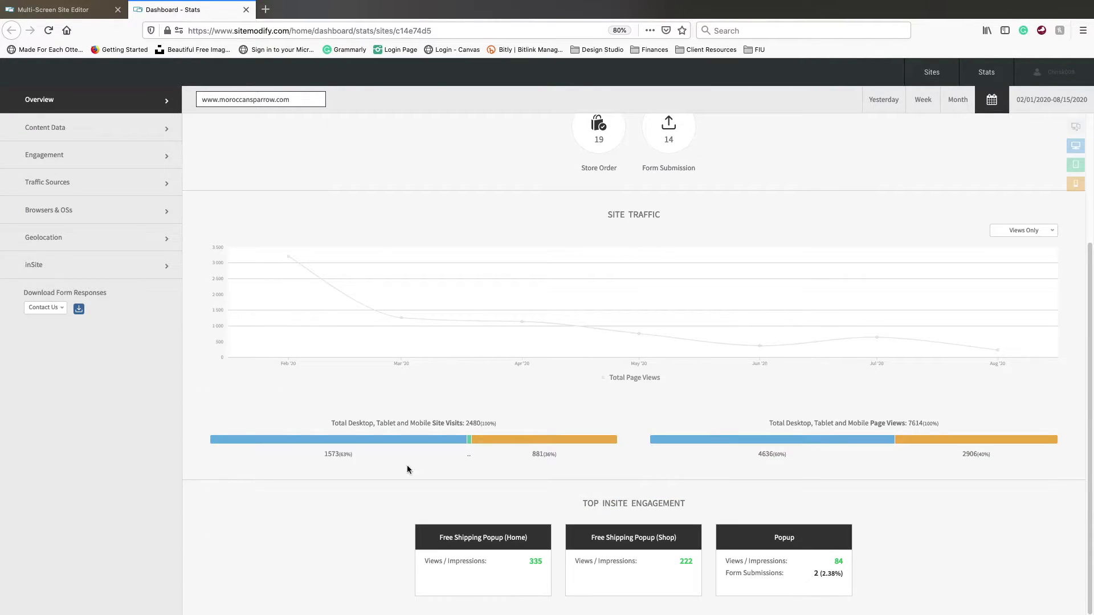
pyautogui.scroll(1, 488, 313)
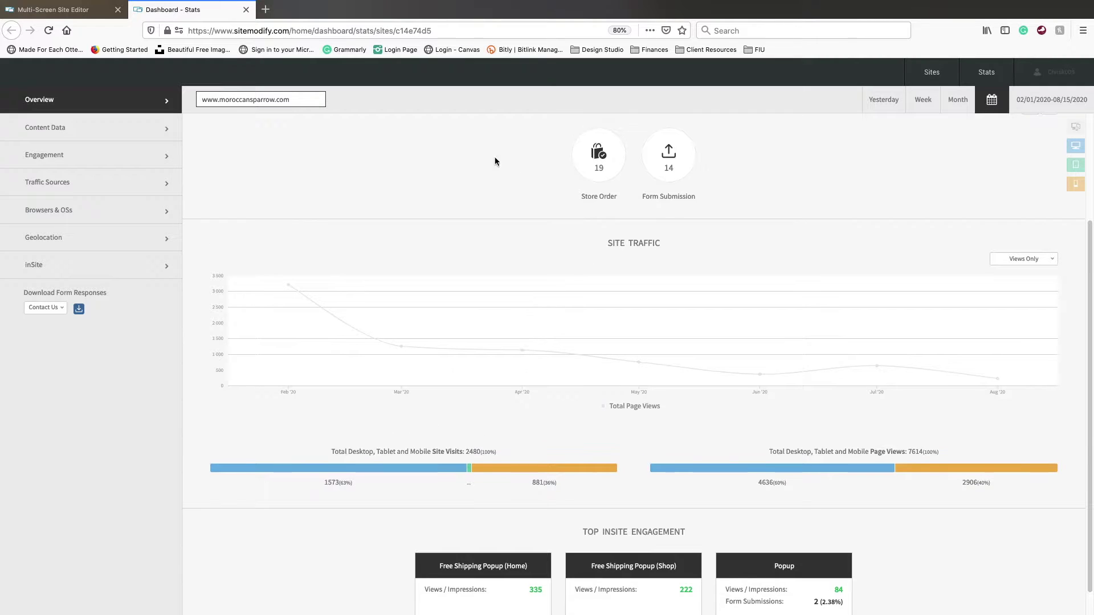
pyautogui.scroll(2, 743, 402)
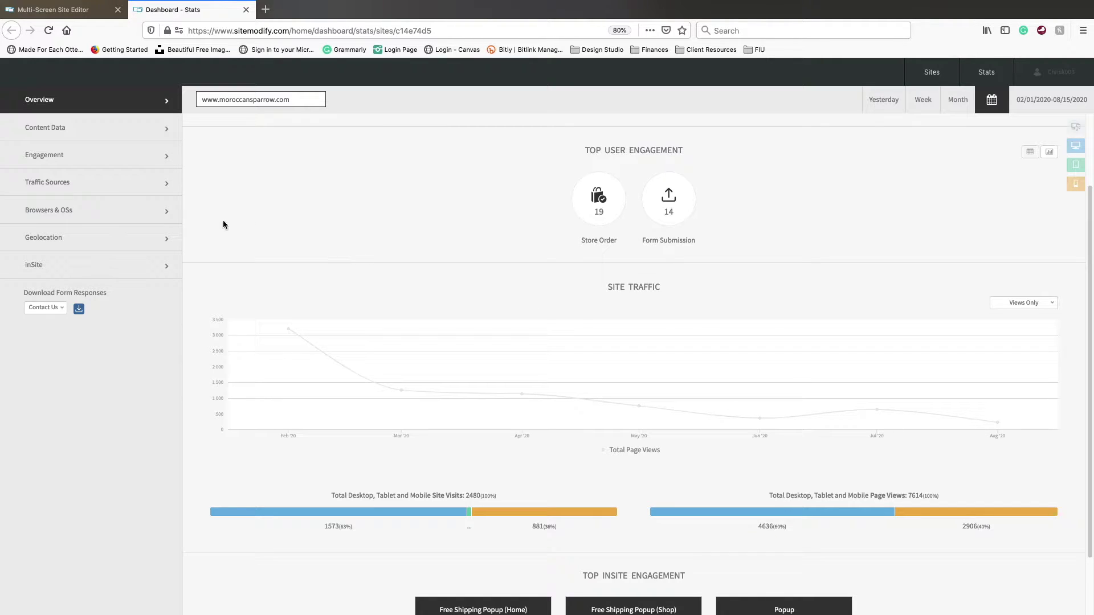
# Display the Content Data report and review its total page views chart and individual page details.
pyautogui.click(97, 139)
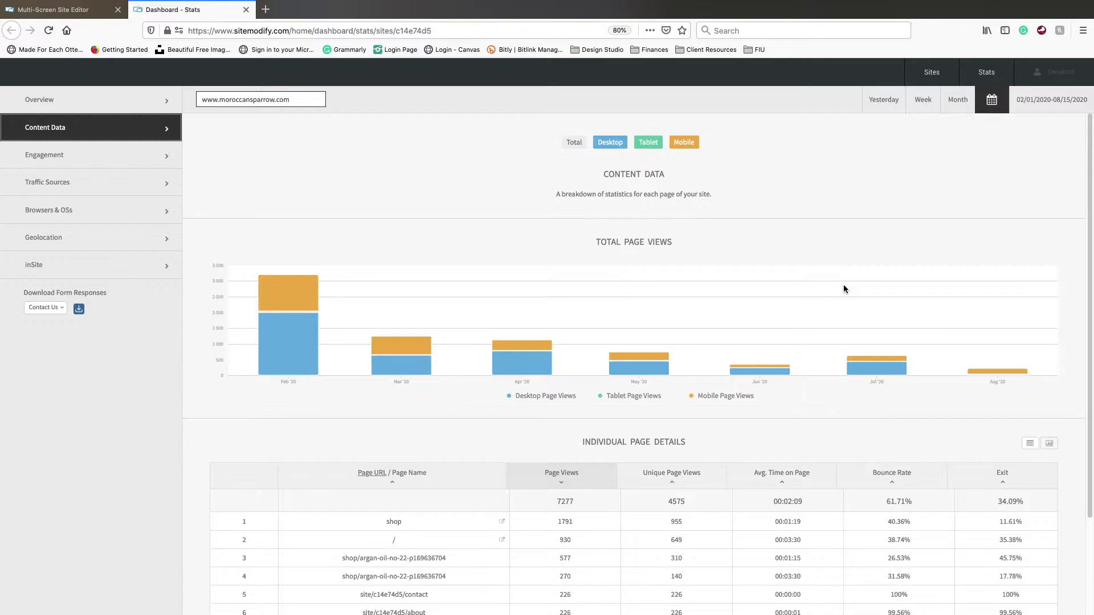
pyautogui.scroll(-1, 849, 272)
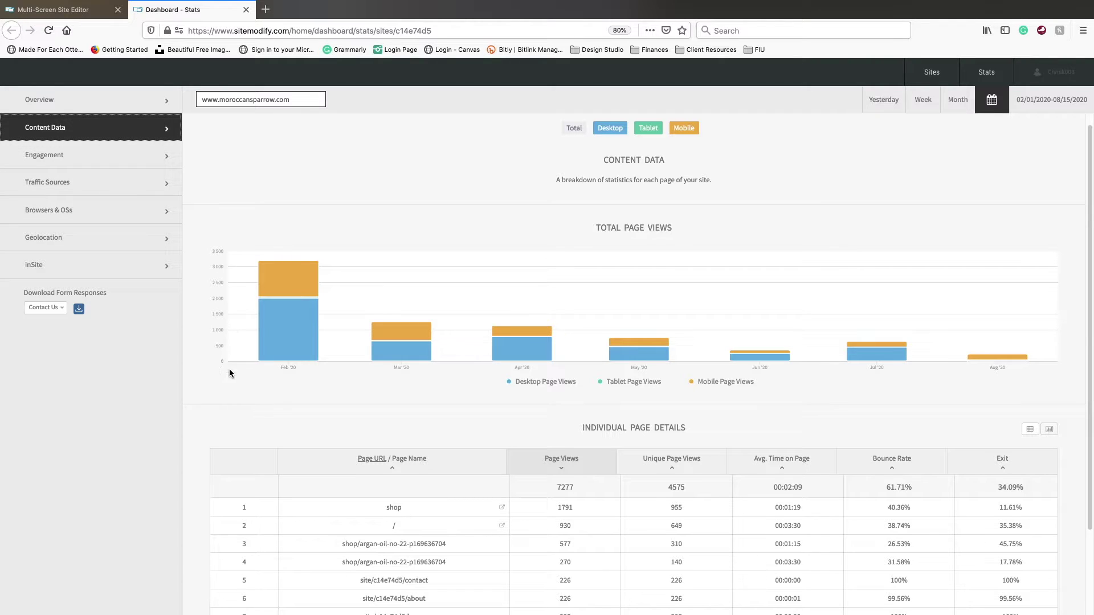
pyautogui.scroll(-1, 383, 334)
pyautogui.scroll(-1, 383, 334)
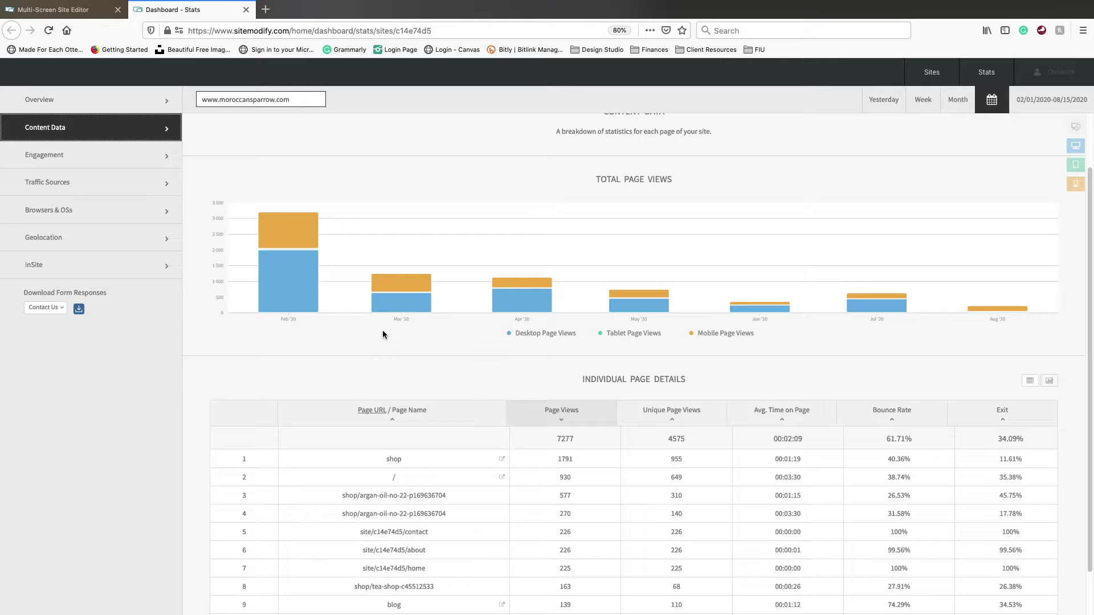
pyautogui.scroll(-2, 383, 334)
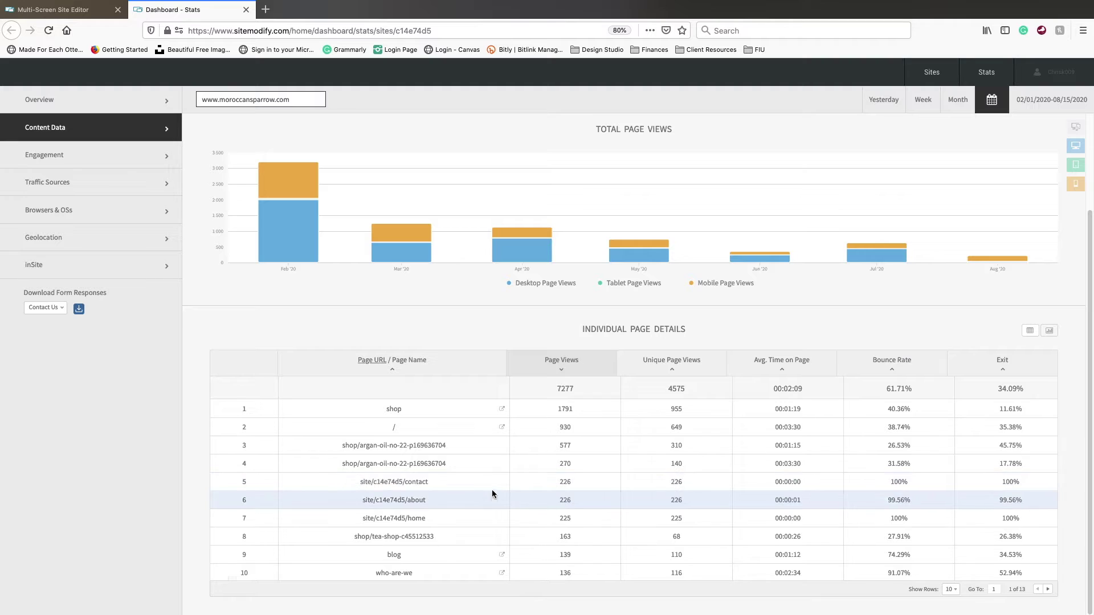
# View the live home page from the individual page details, and try to open the argan oil page in row 3 of the stats table.
pyautogui.click(501, 429)
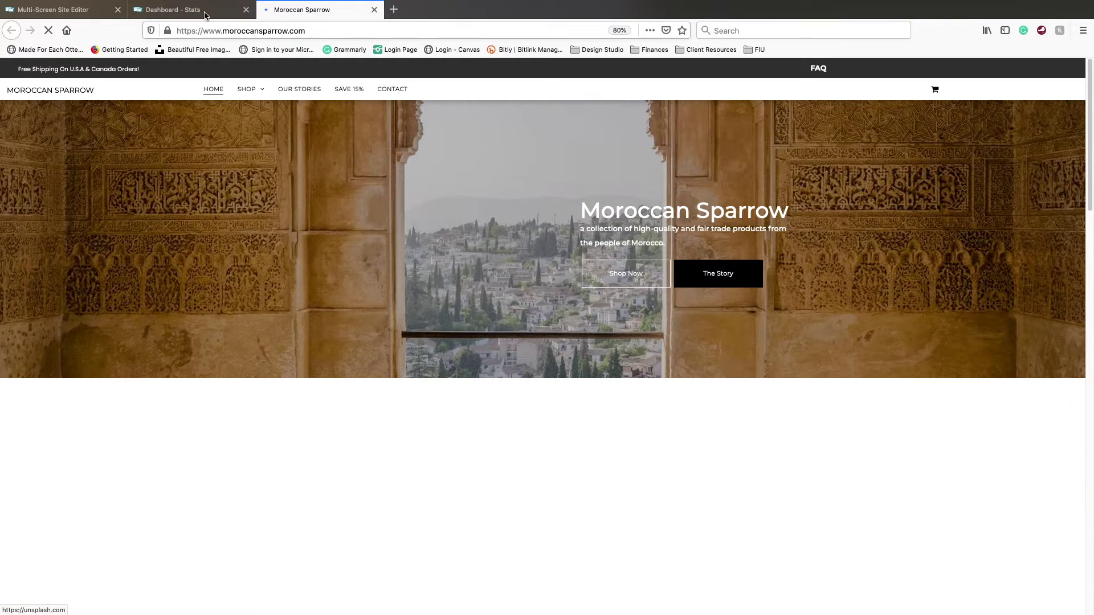
pyautogui.click(204, 11)
pyautogui.click(396, 444)
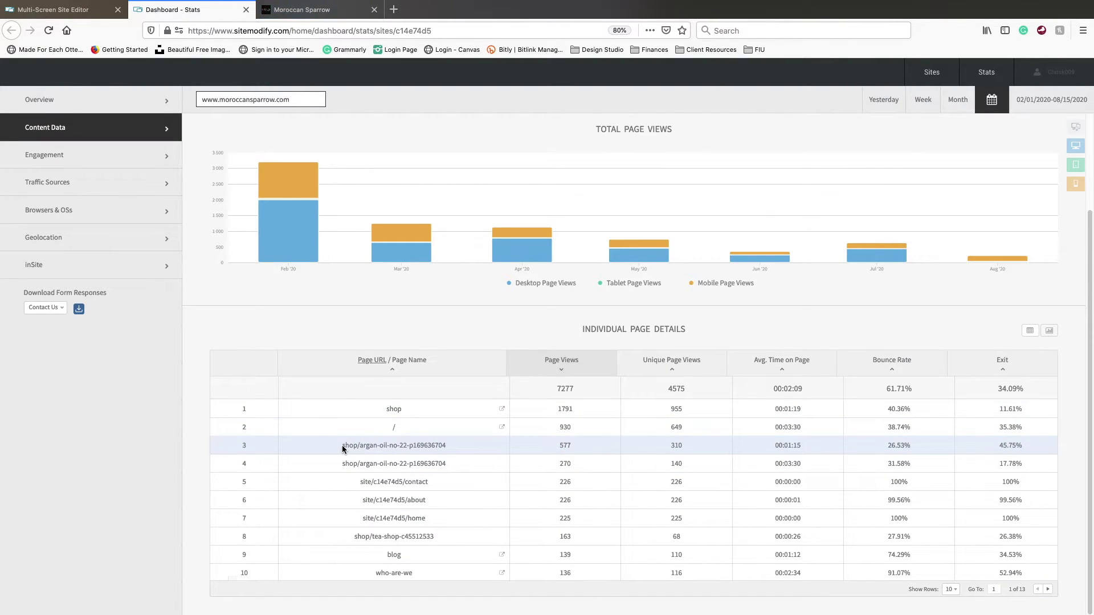
pyautogui.rightClick(374, 444)
pyautogui.click(358, 450)
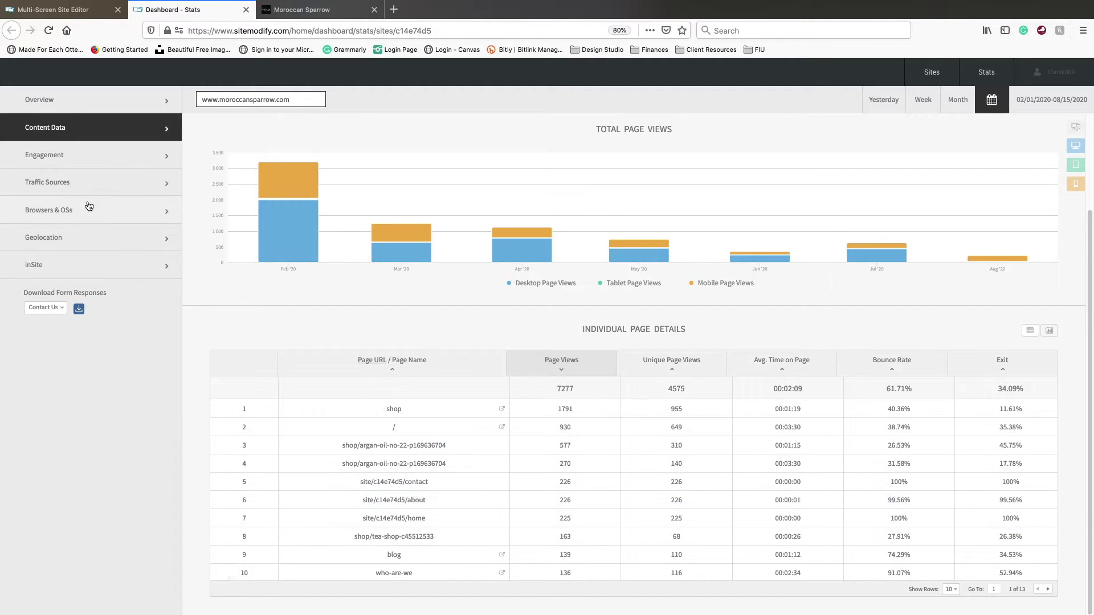
# Display the Engagement report and expand the detailed chart for visits.
pyautogui.click(80, 157)
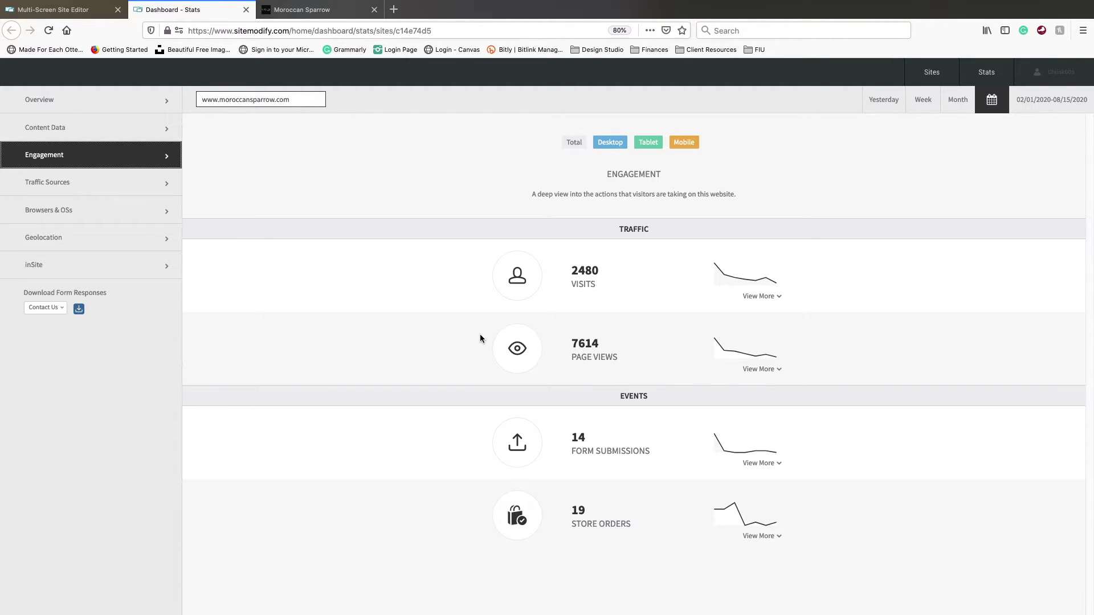
pyautogui.click(778, 299)
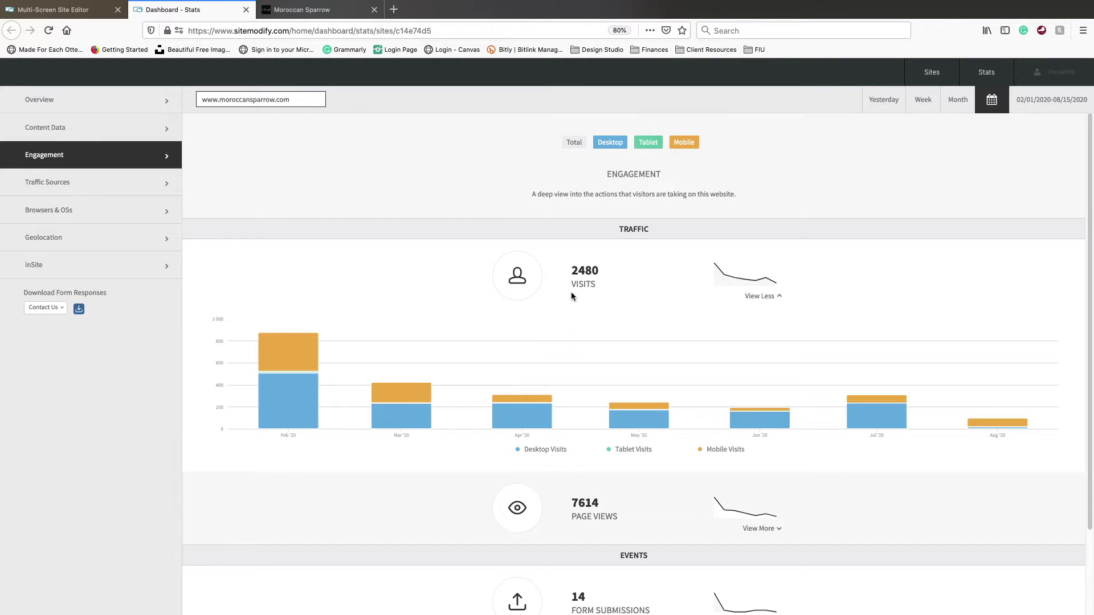
pyautogui.scroll(-2, 568, 292)
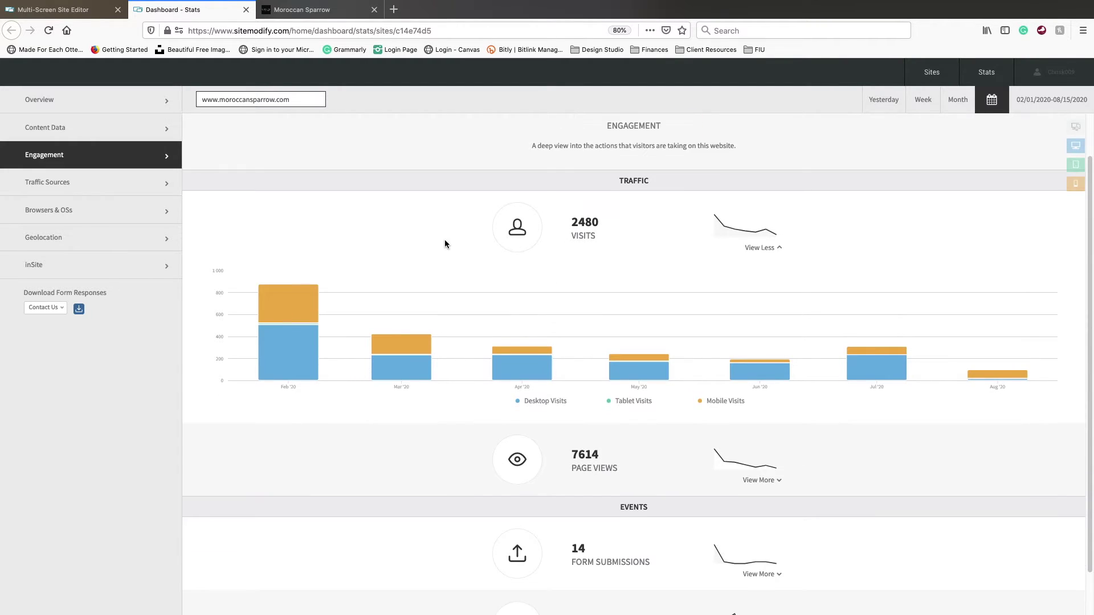
# Display the Traffic Sources report and review direct, referral and search traffic along with the individual source details.
pyautogui.click(101, 192)
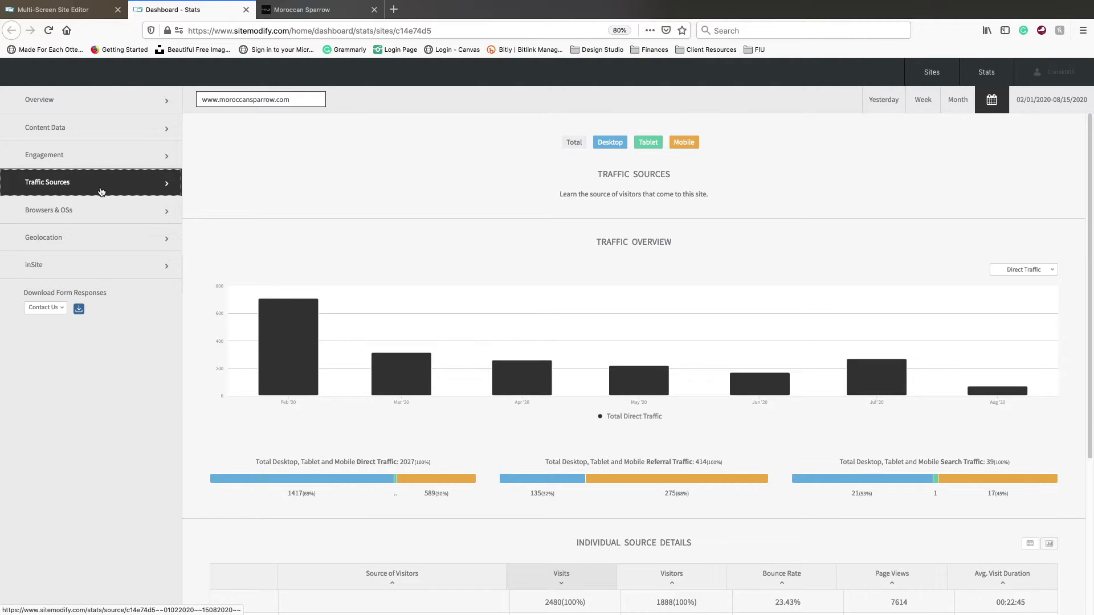
pyautogui.scroll(-3, 401, 411)
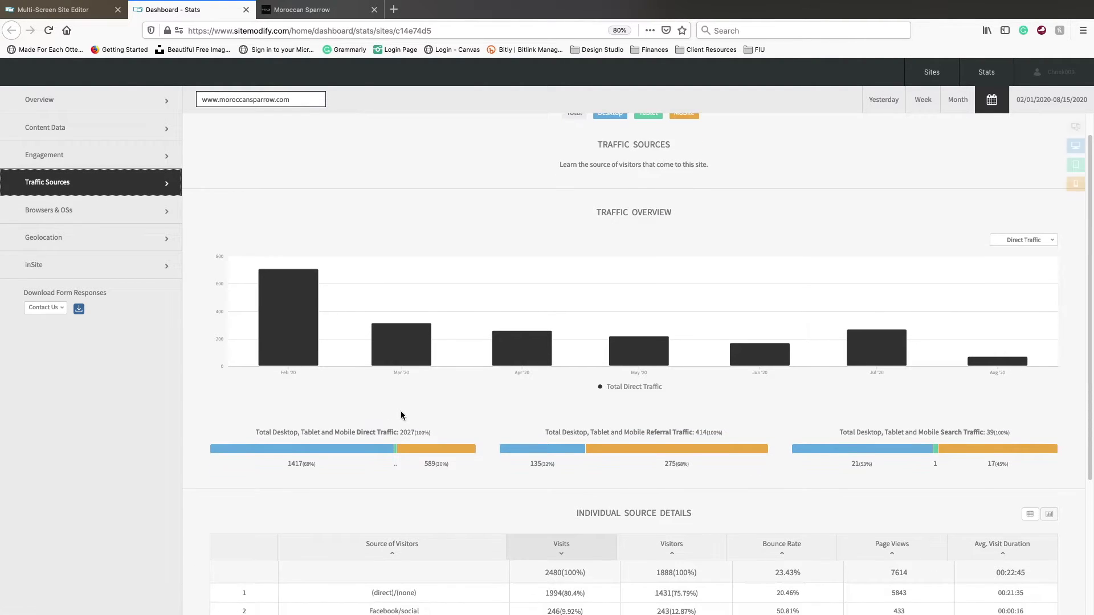
pyautogui.scroll(-3, 401, 412)
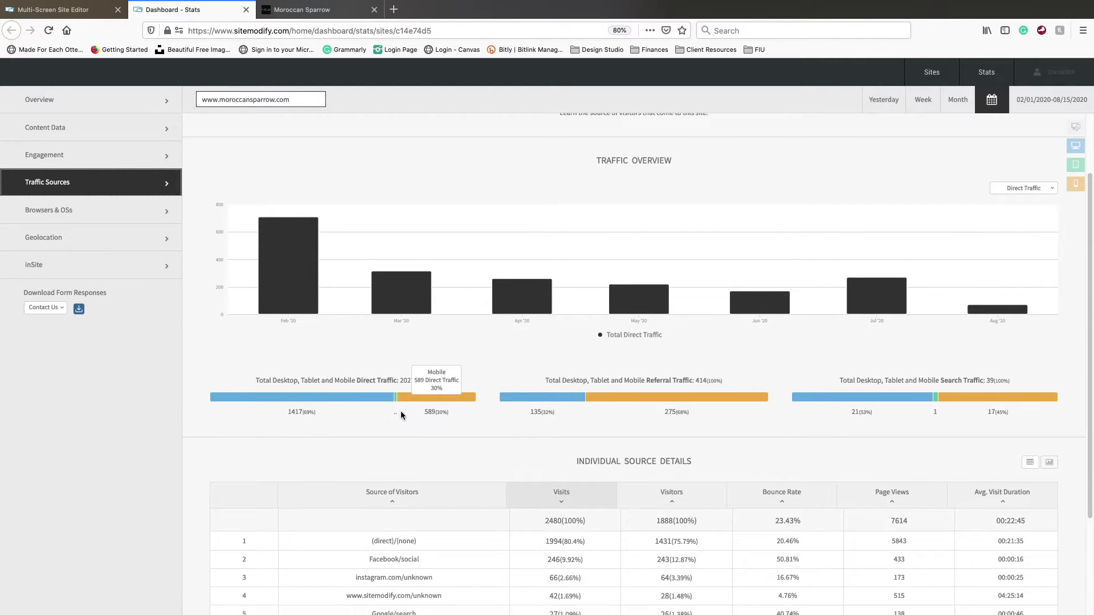
pyautogui.scroll(-1, 401, 412)
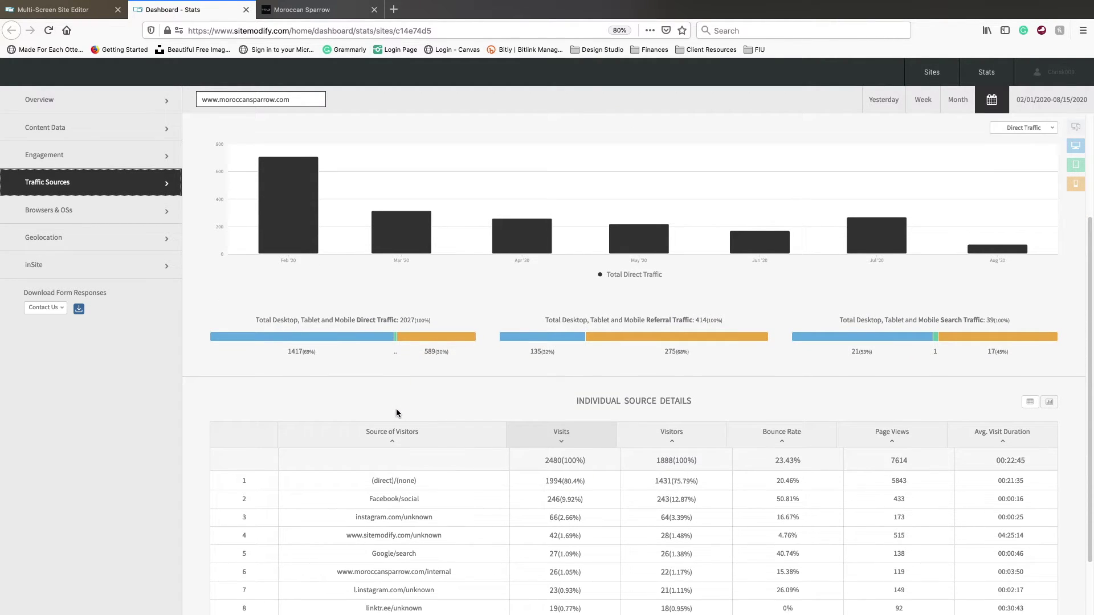
pyautogui.scroll(-2, 397, 412)
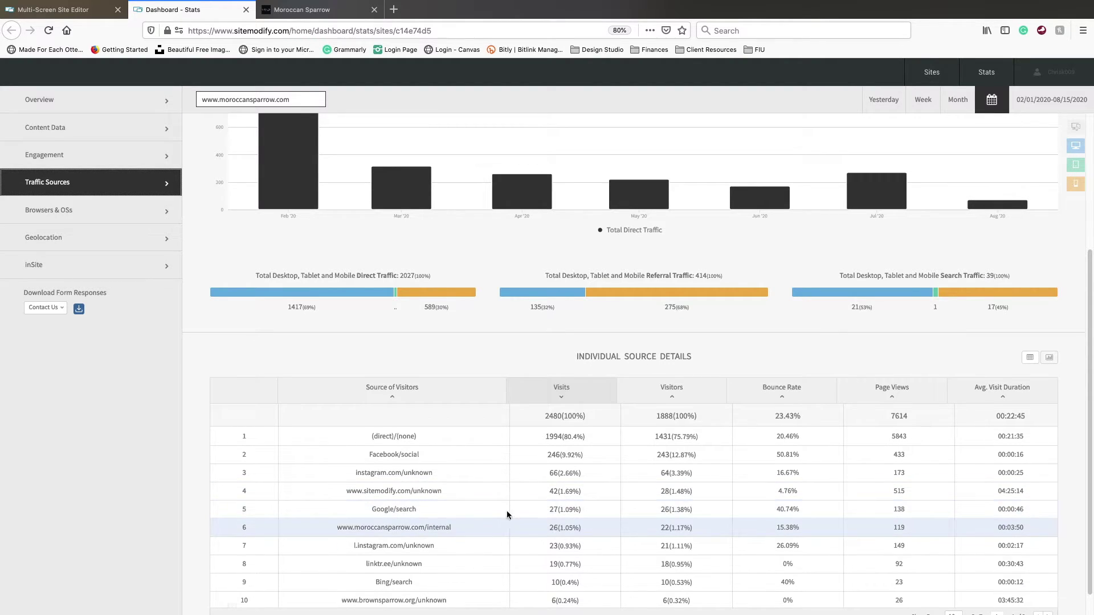
# Review the remaining individual traffic source details, and display the Browsers & OSs report to examine its browser and operating system charts.
pyautogui.scroll(-1, 516, 516)
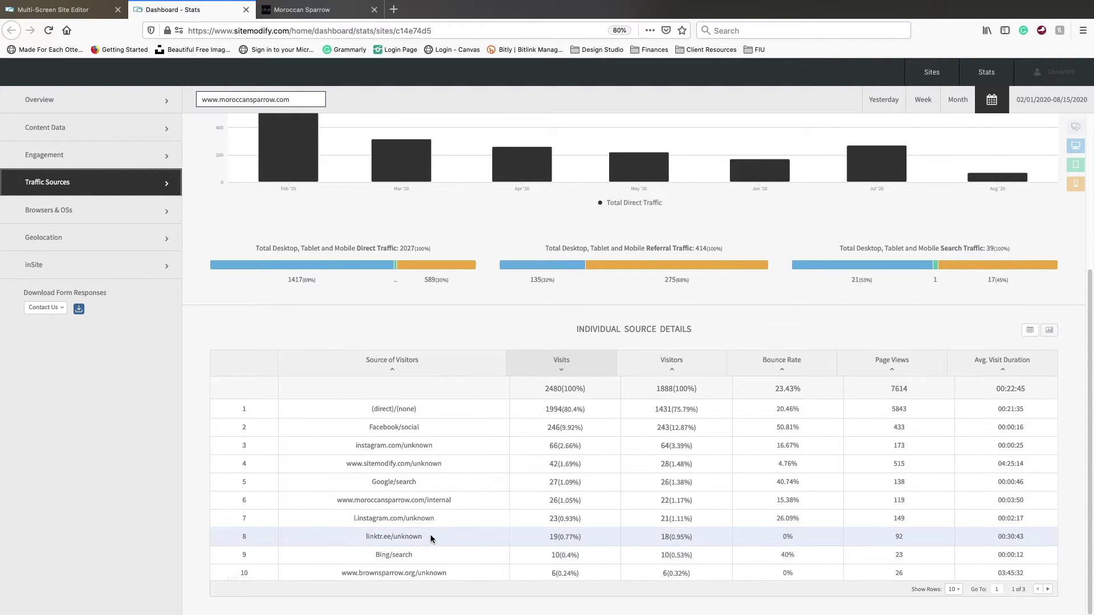
pyautogui.click(94, 215)
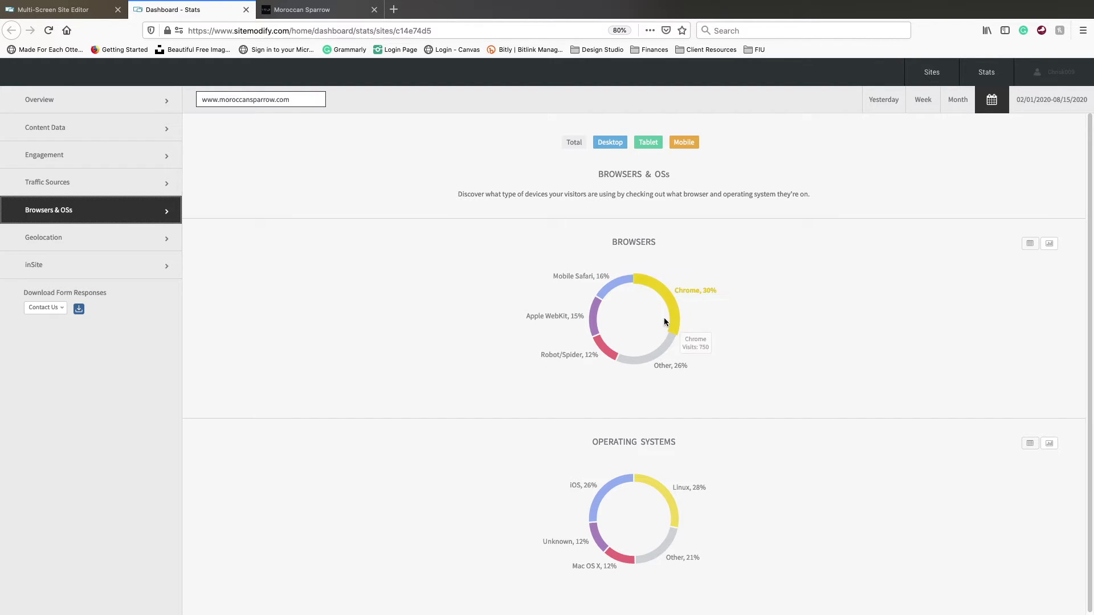
pyautogui.moveTo(603, 295)
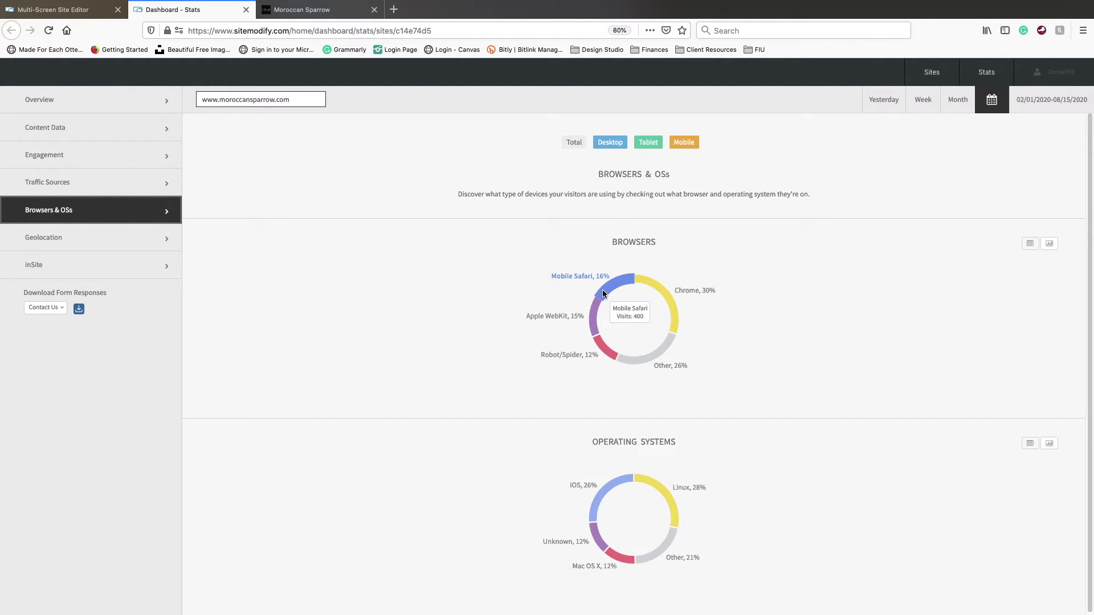
pyautogui.moveTo(592, 322)
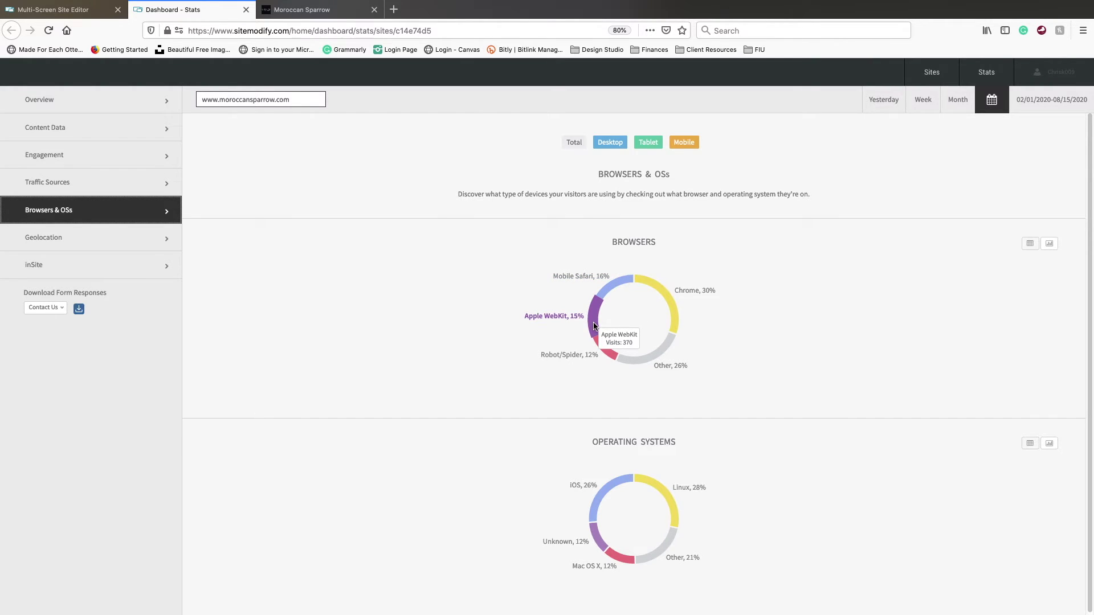
pyautogui.scroll(-1, 593, 326)
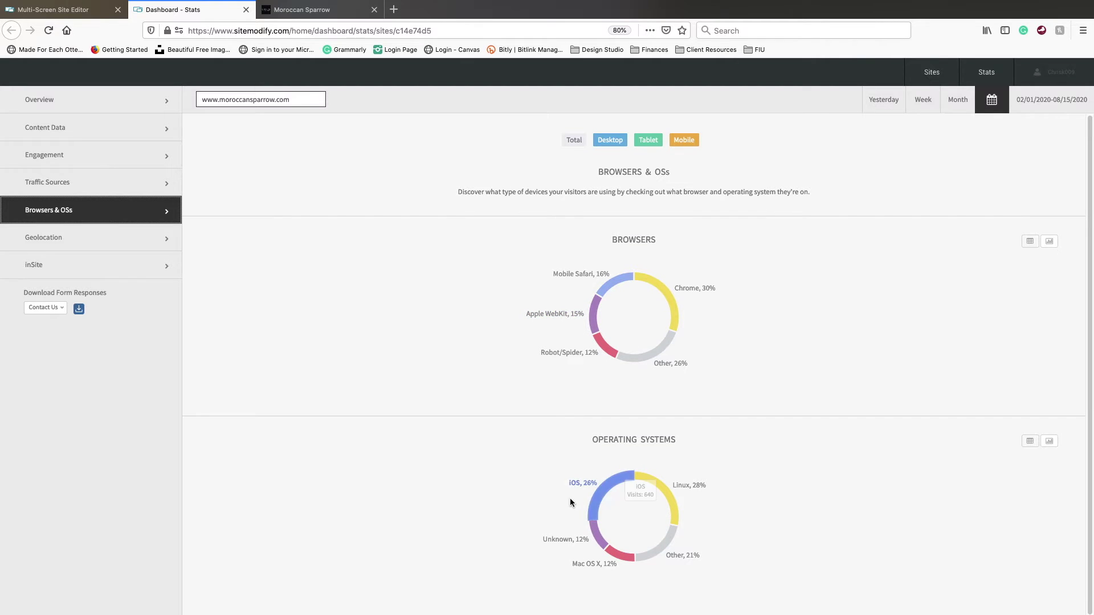
pyautogui.moveTo(594, 505)
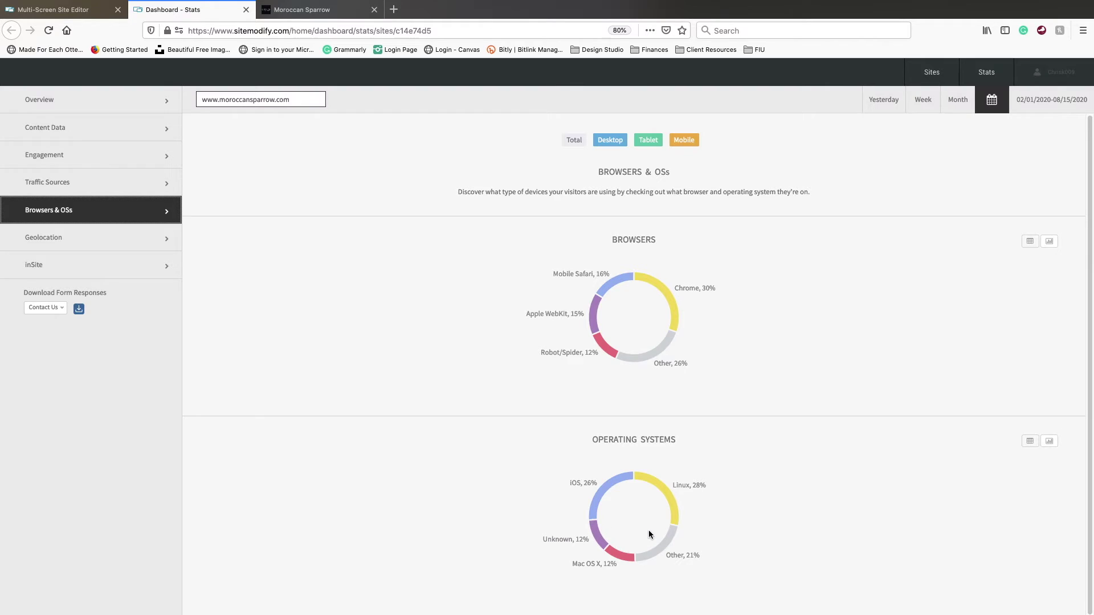
pyautogui.moveTo(654, 552)
# Display the Geolocation report and examine visits by country on the world map and in the country table.
pyautogui.click(112, 242)
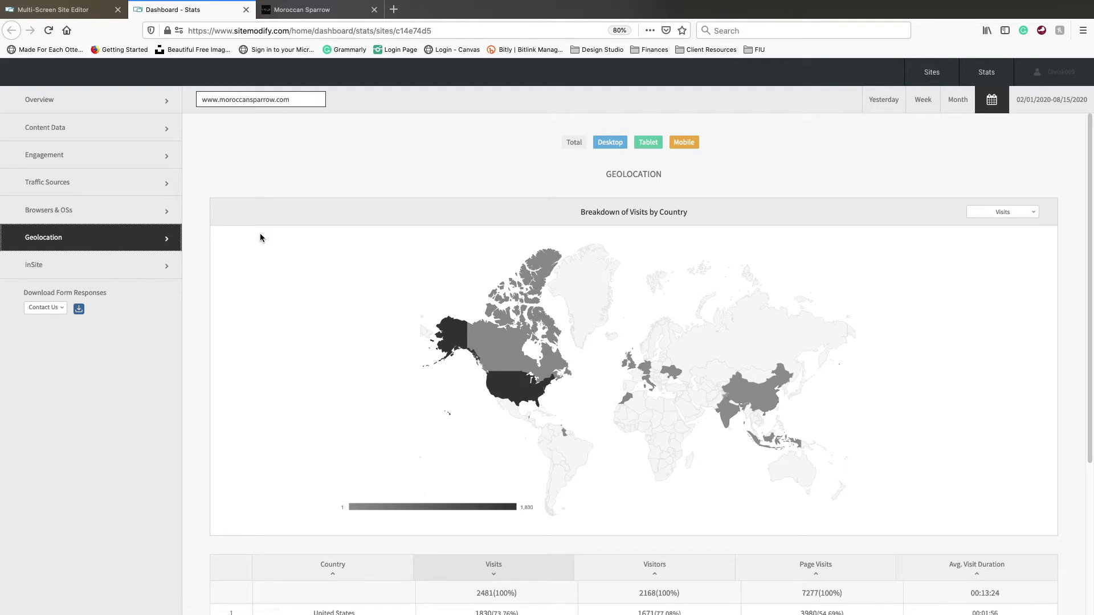
pyautogui.scroll(-1, 293, 242)
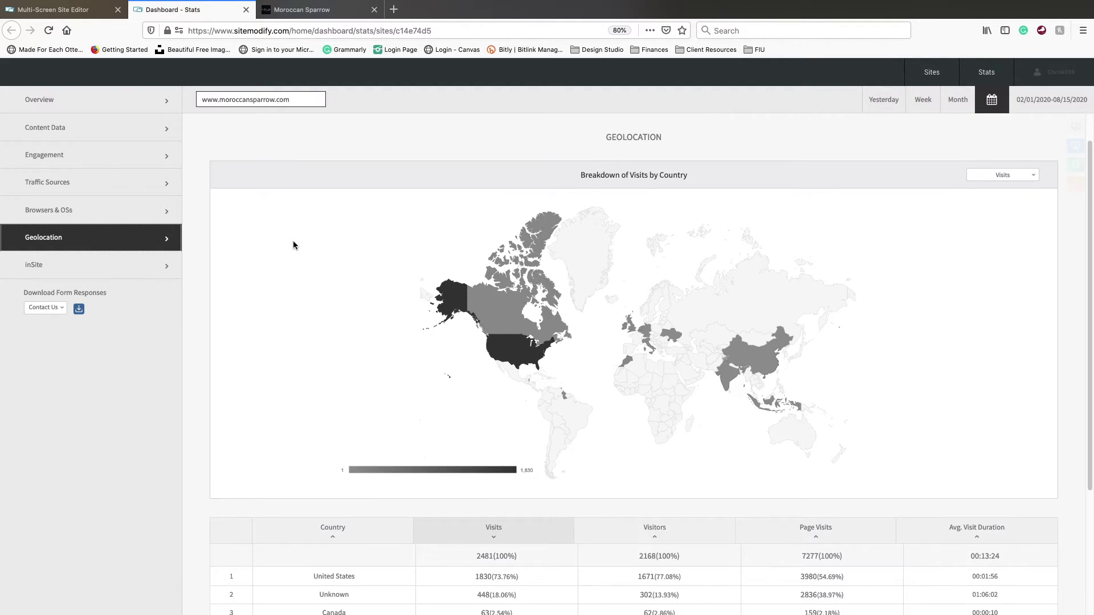
pyautogui.scroll(-3, 294, 245)
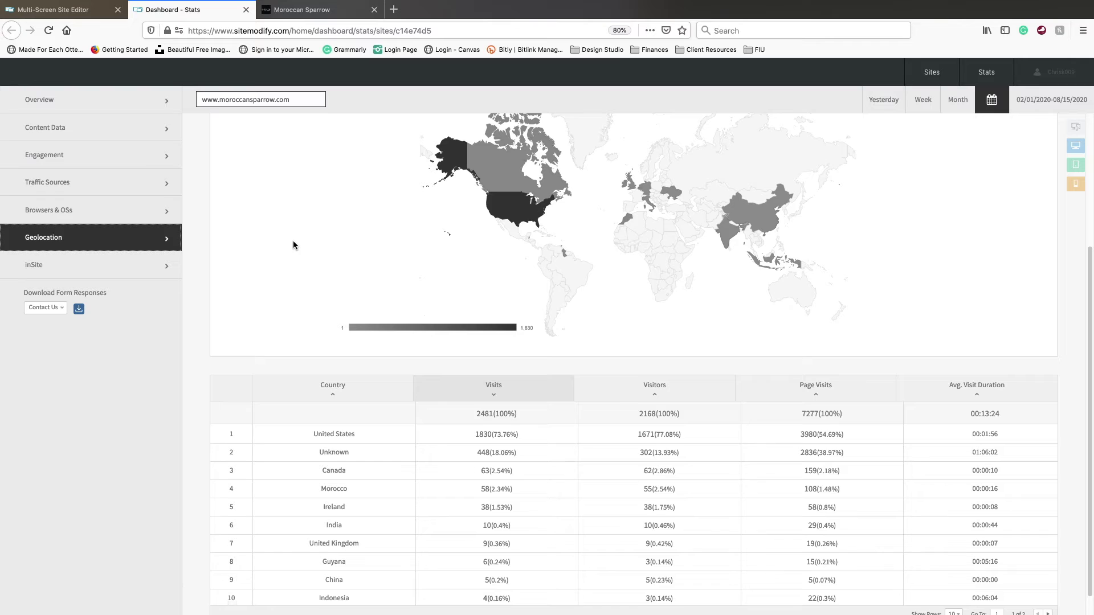
pyautogui.scroll(2, 293, 245)
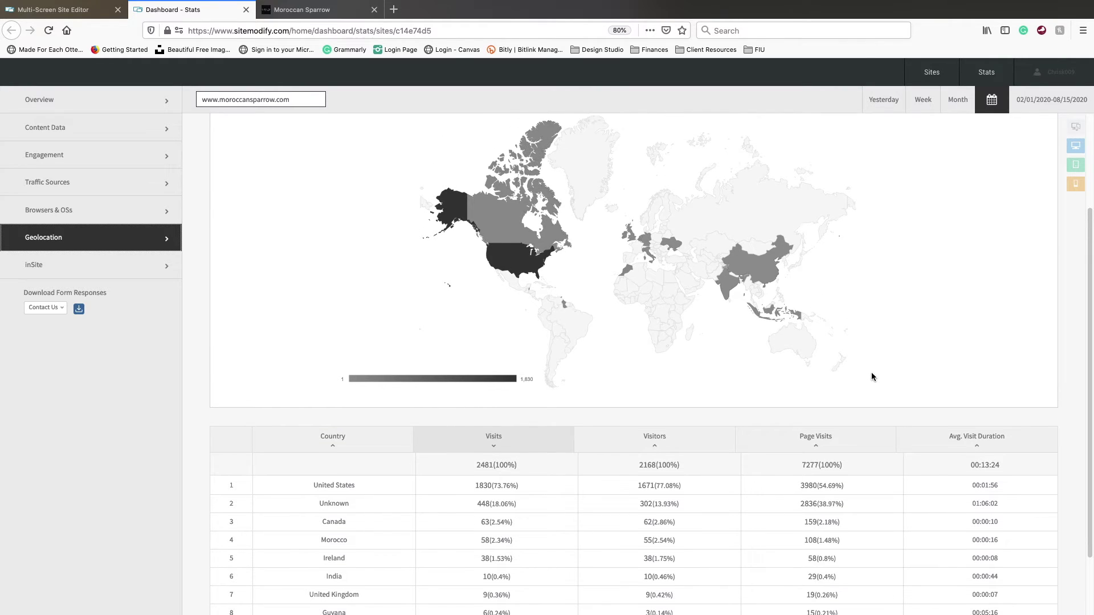
pyautogui.scroll(1, 871, 376)
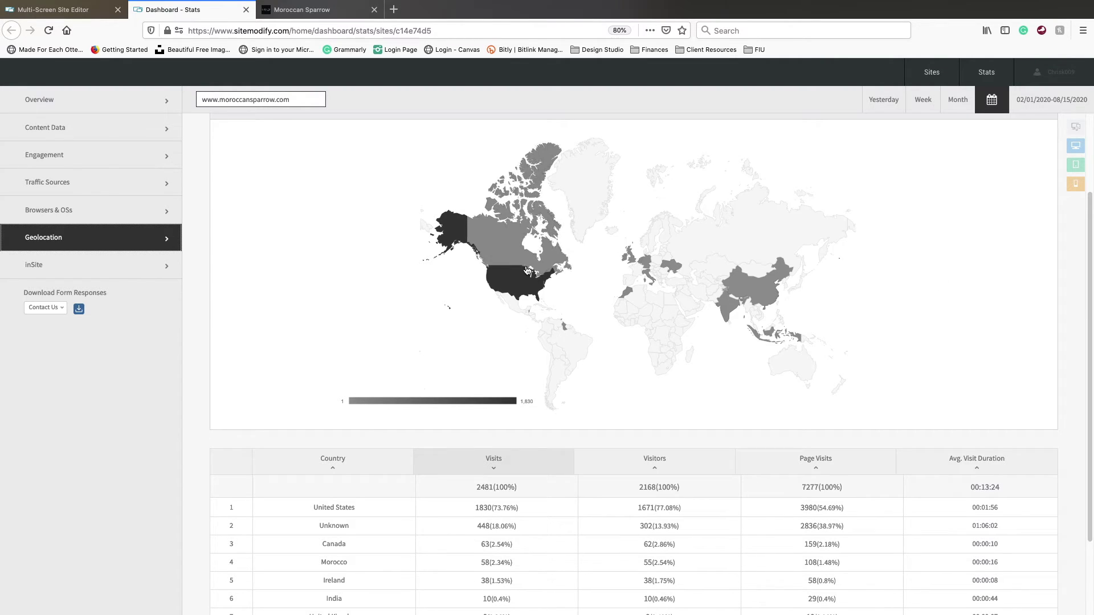
pyautogui.moveTo(518, 284)
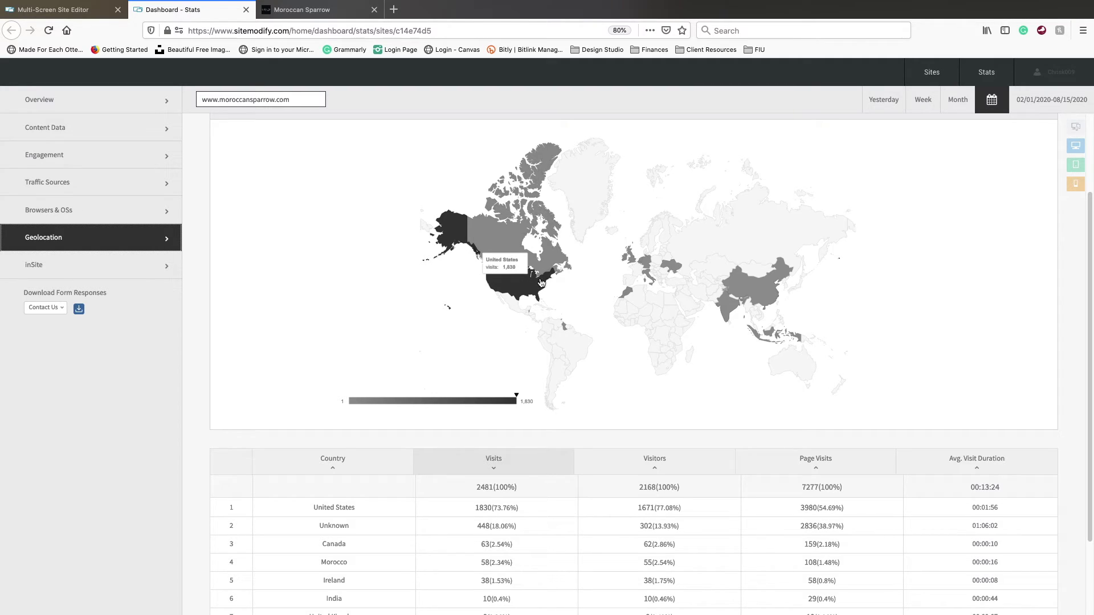
pyautogui.moveTo(647, 262)
pyautogui.moveTo(768, 295)
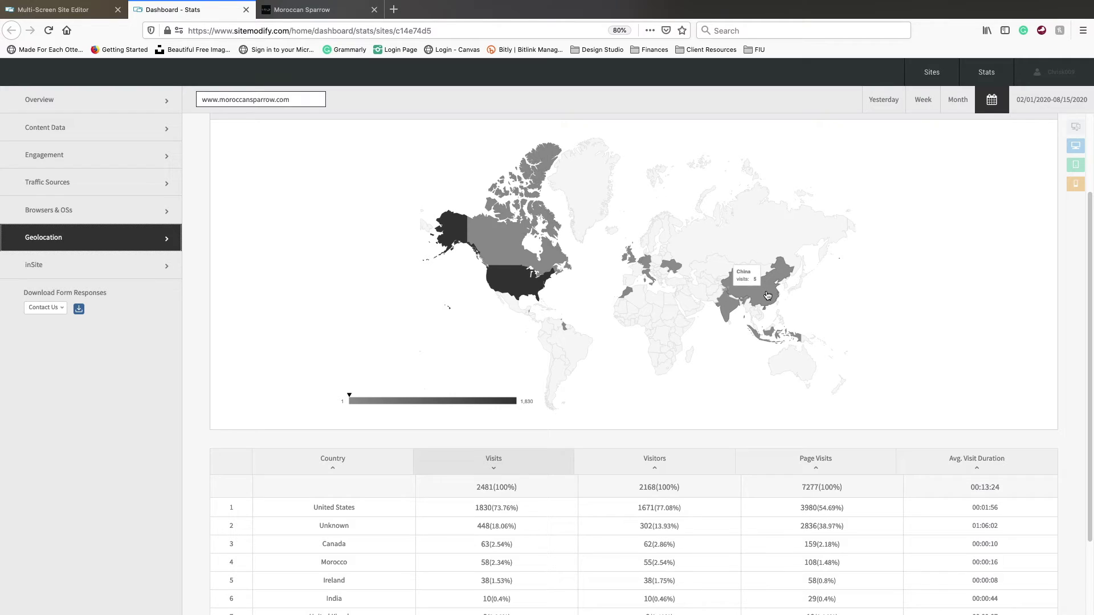
pyautogui.moveTo(629, 294)
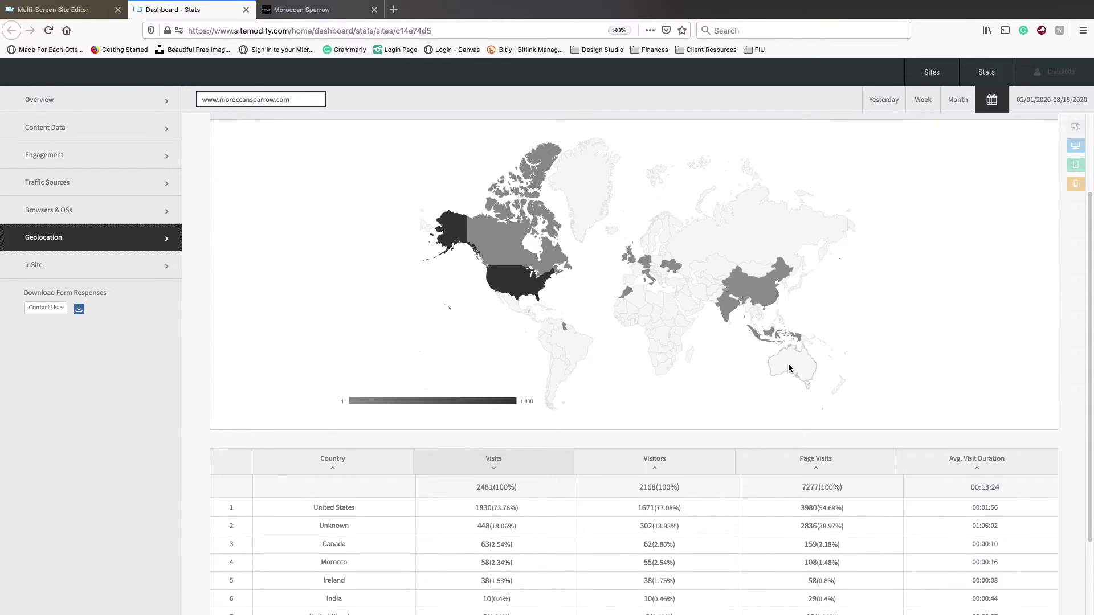
pyautogui.scroll(-1, 787, 366)
pyautogui.scroll(-1, 787, 364)
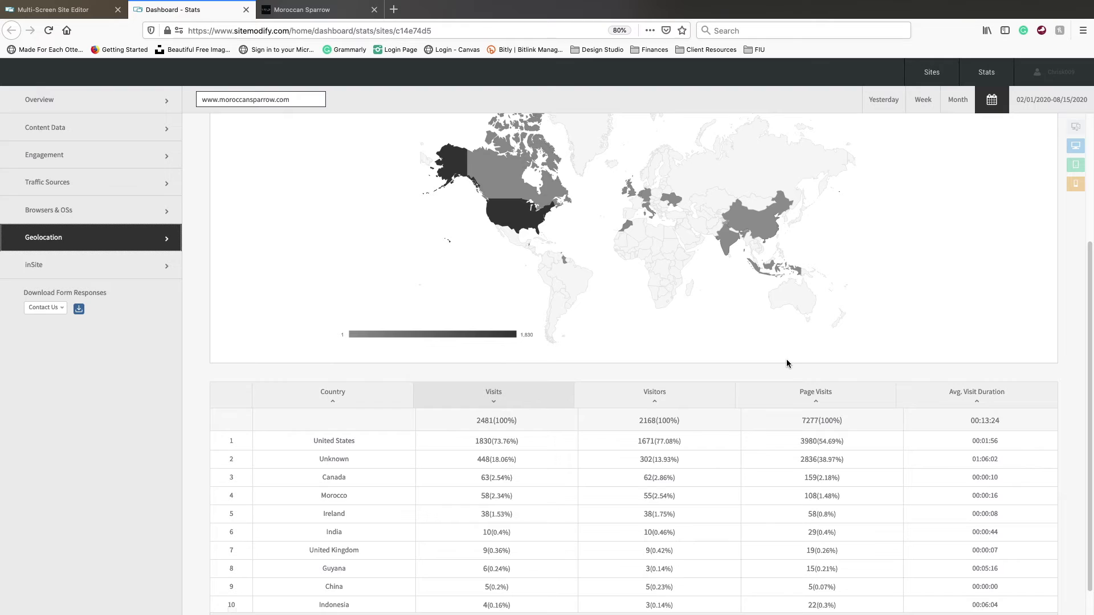
pyautogui.scroll(-1, 727, 308)
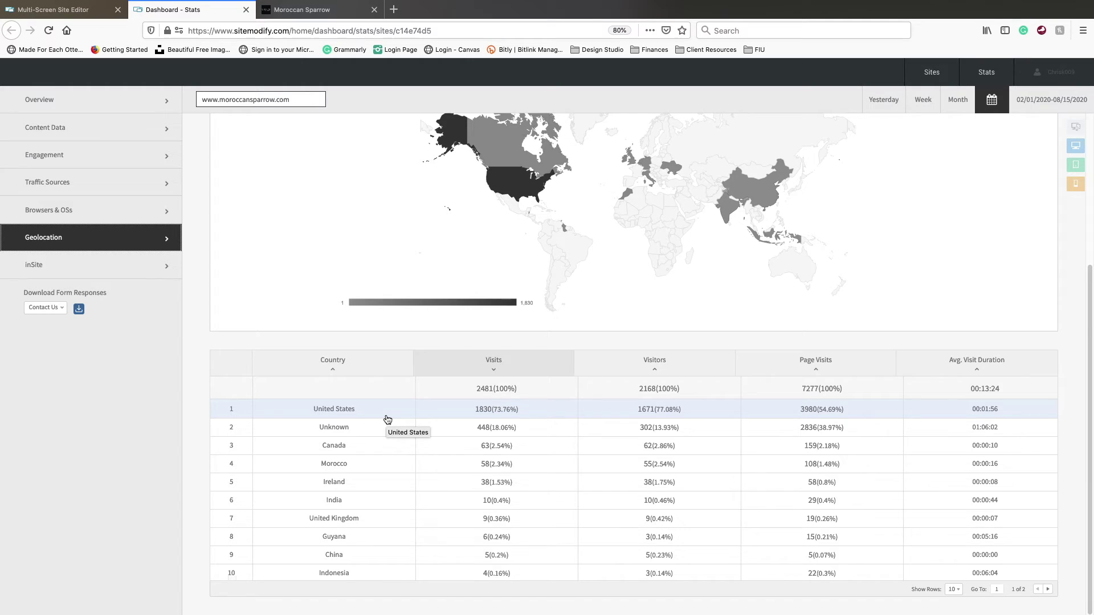
# Drill down into the United States from the country table and review the breakdown of visits by state.
pyautogui.moveTo(525, 190)
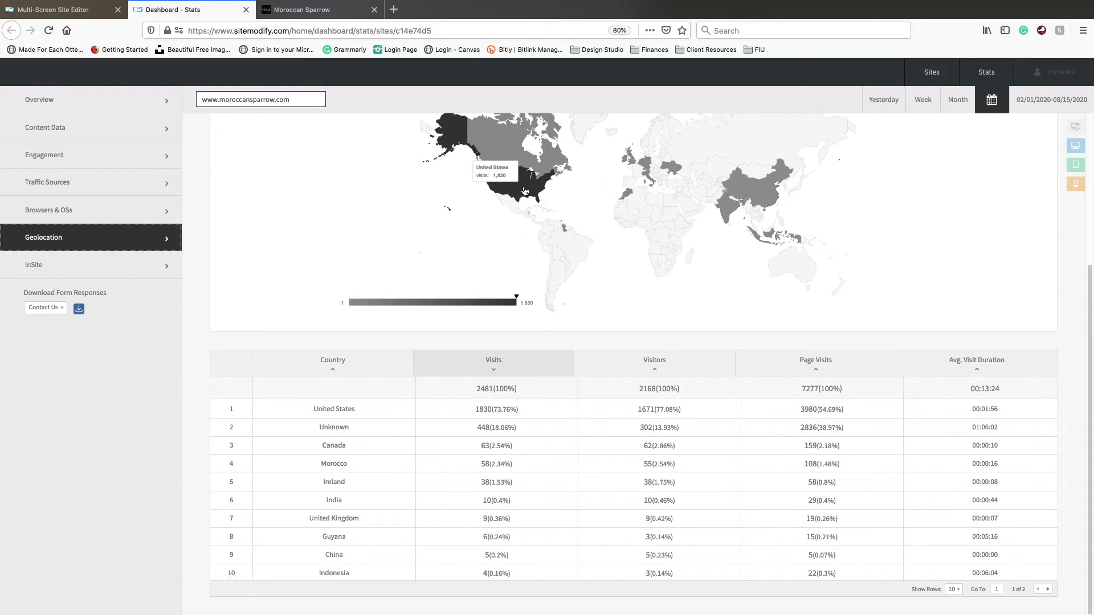
pyautogui.click(349, 418)
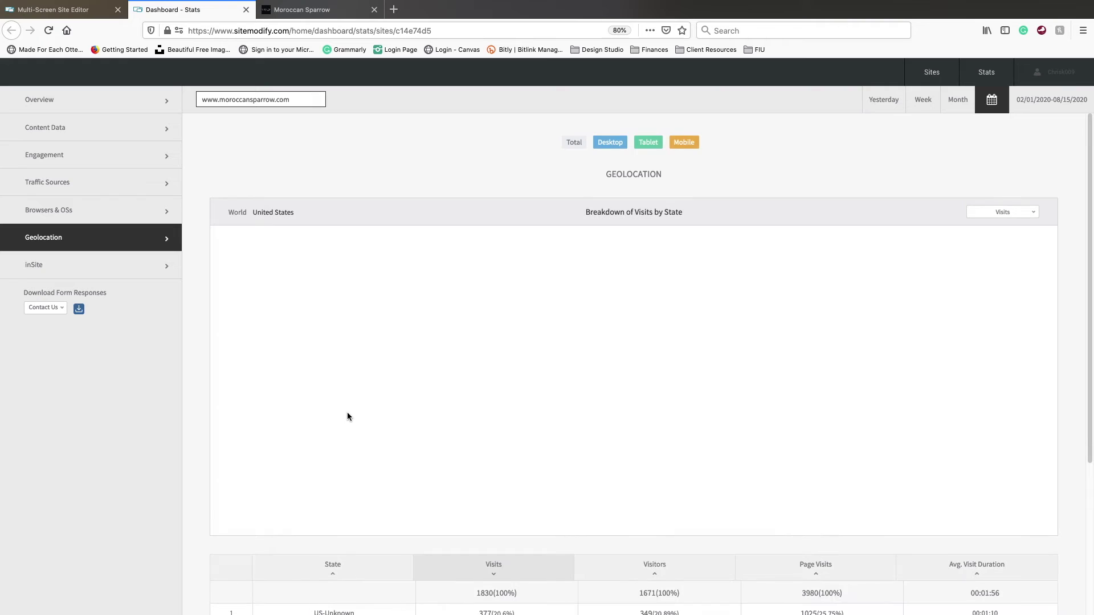
pyautogui.scroll(-2, 348, 415)
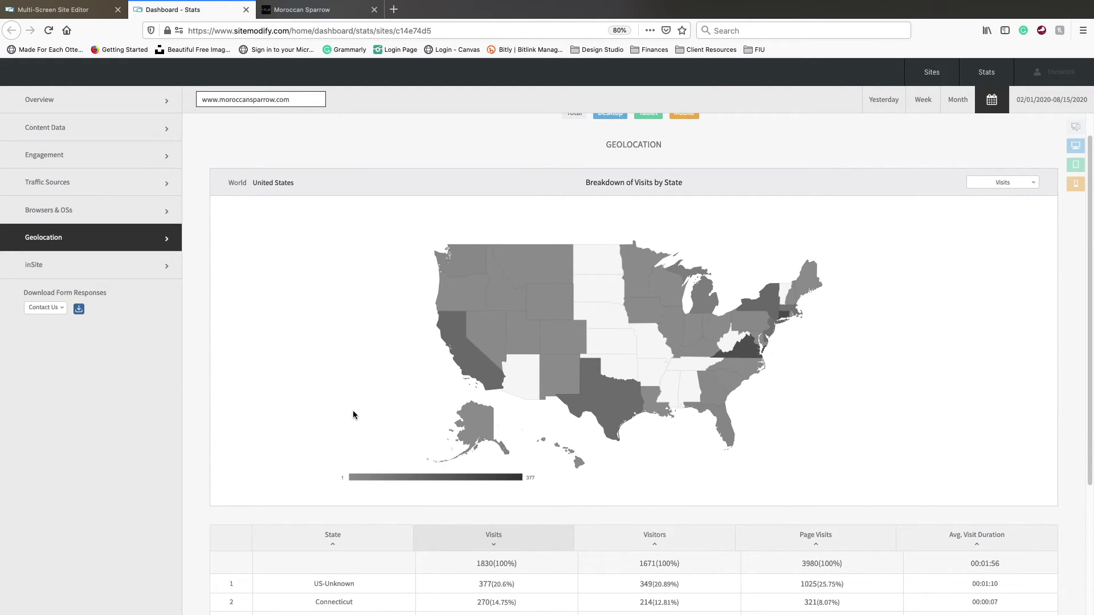
pyautogui.scroll(-2, 352, 415)
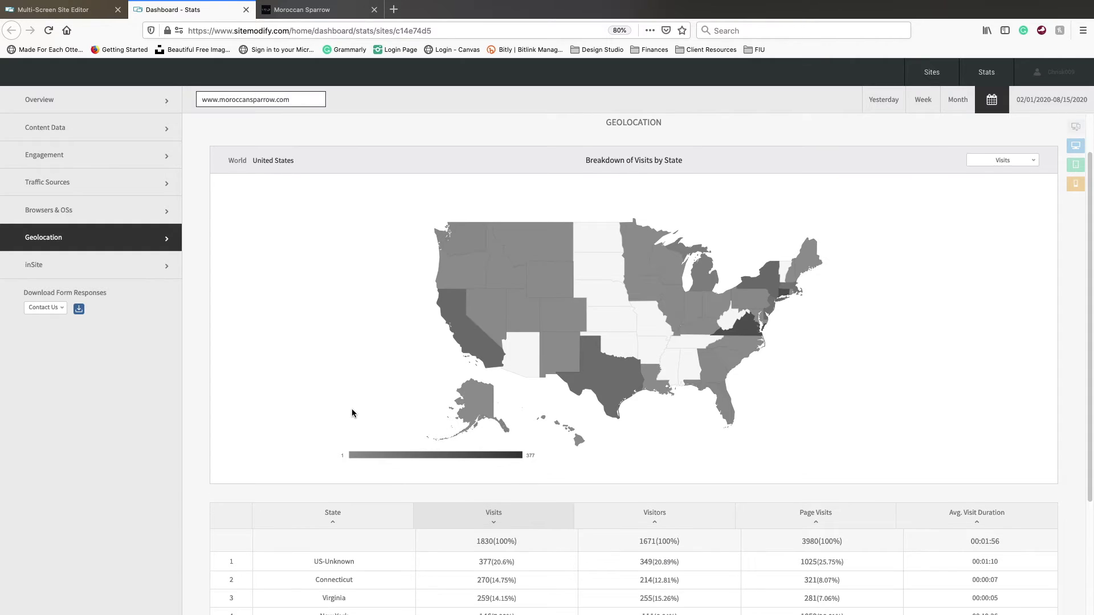
pyautogui.scroll(-1, 352, 411)
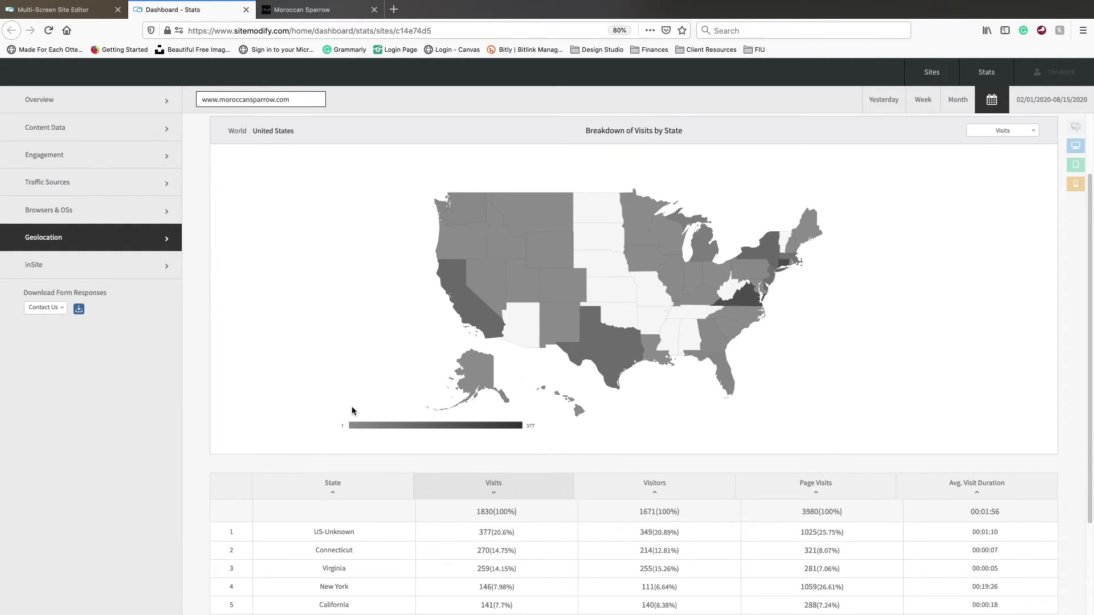
pyautogui.scroll(-1, 352, 410)
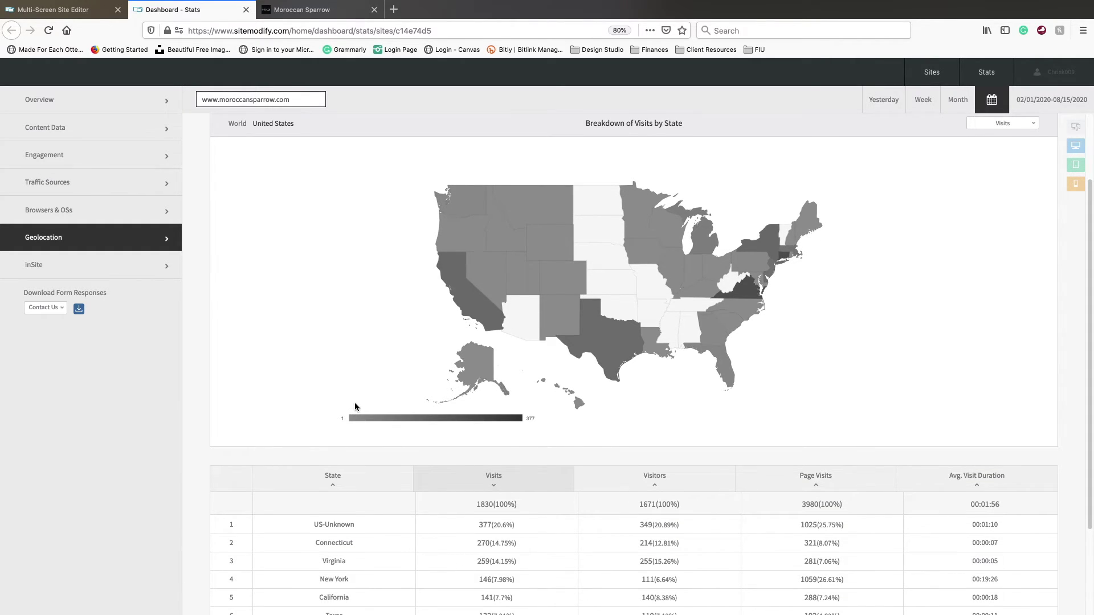
pyautogui.scroll(-2, 355, 407)
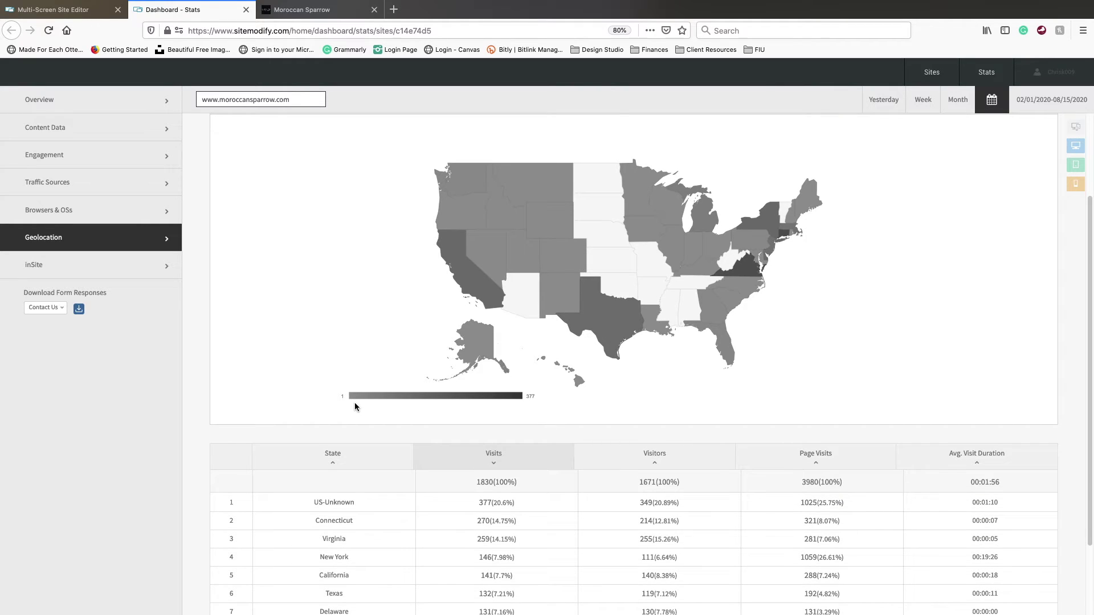
pyautogui.scroll(-1, 355, 407)
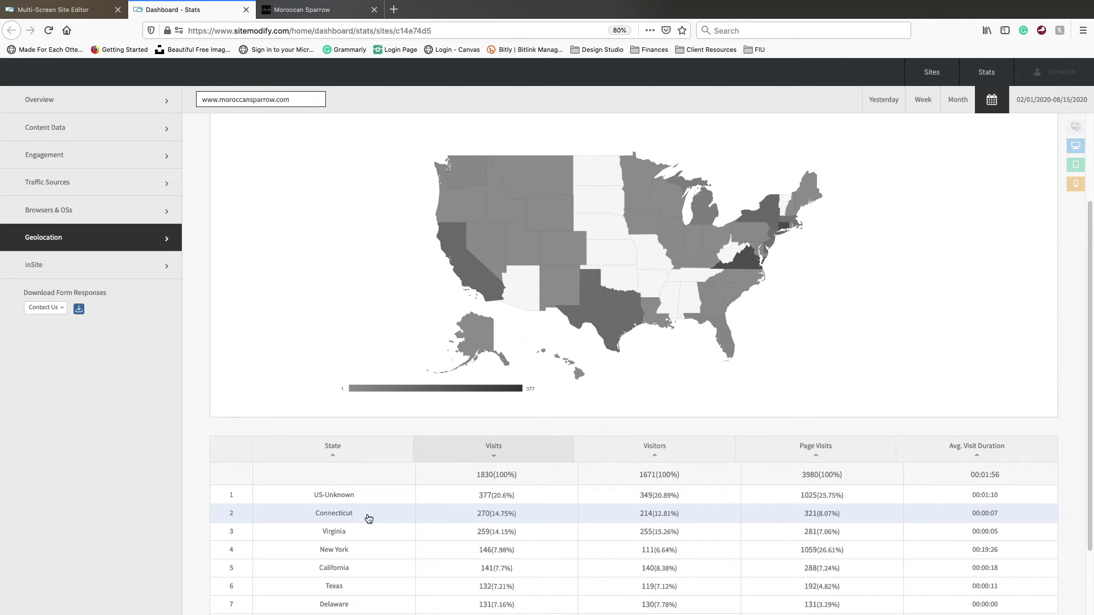
pyautogui.scroll(-1, 369, 519)
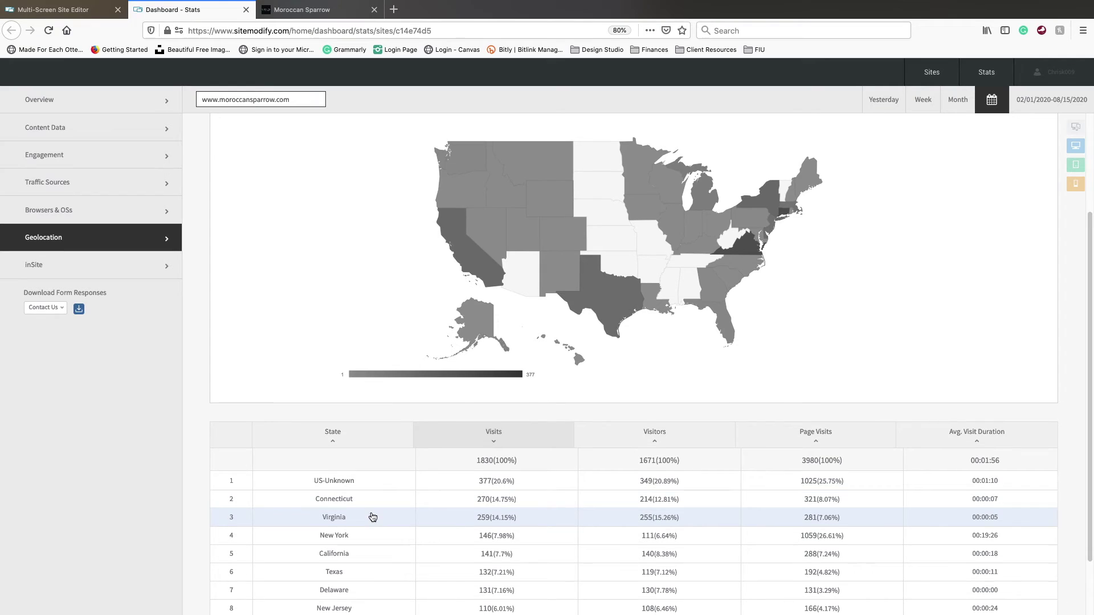
pyautogui.scroll(-3, 364, 546)
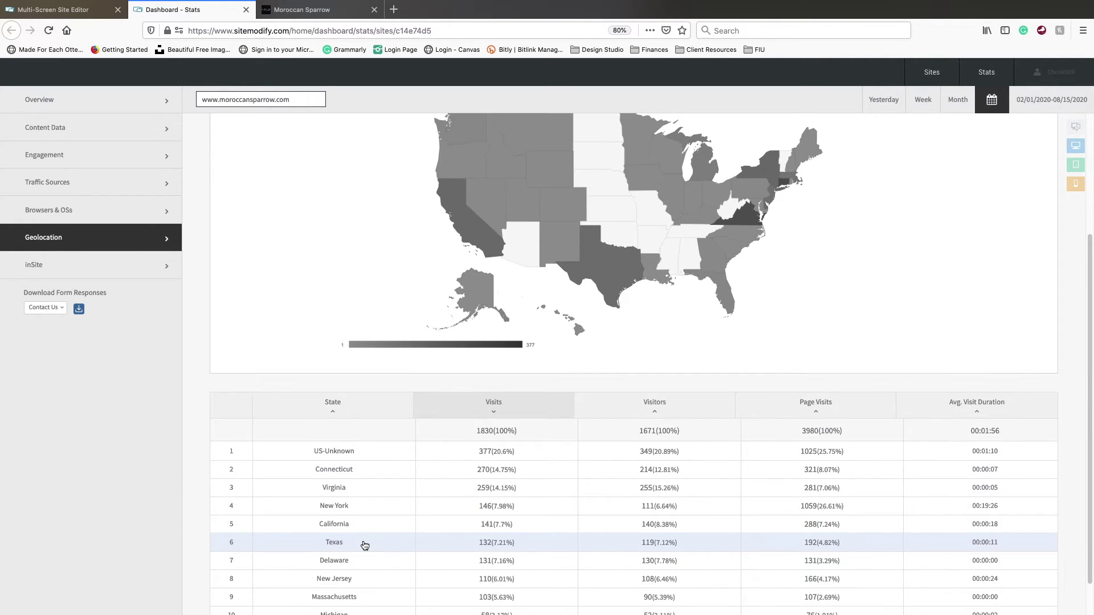
pyautogui.scroll(1, 453, 420)
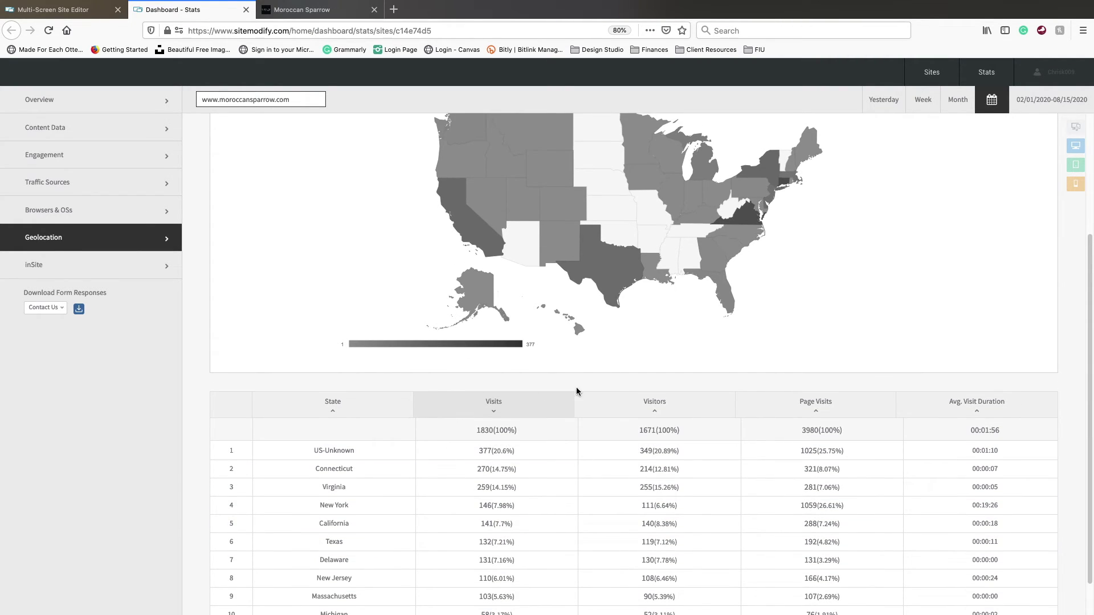
# Drill down into Virginia from the state map and review the breakdown of visits by city.
pyautogui.moveTo(749, 214)
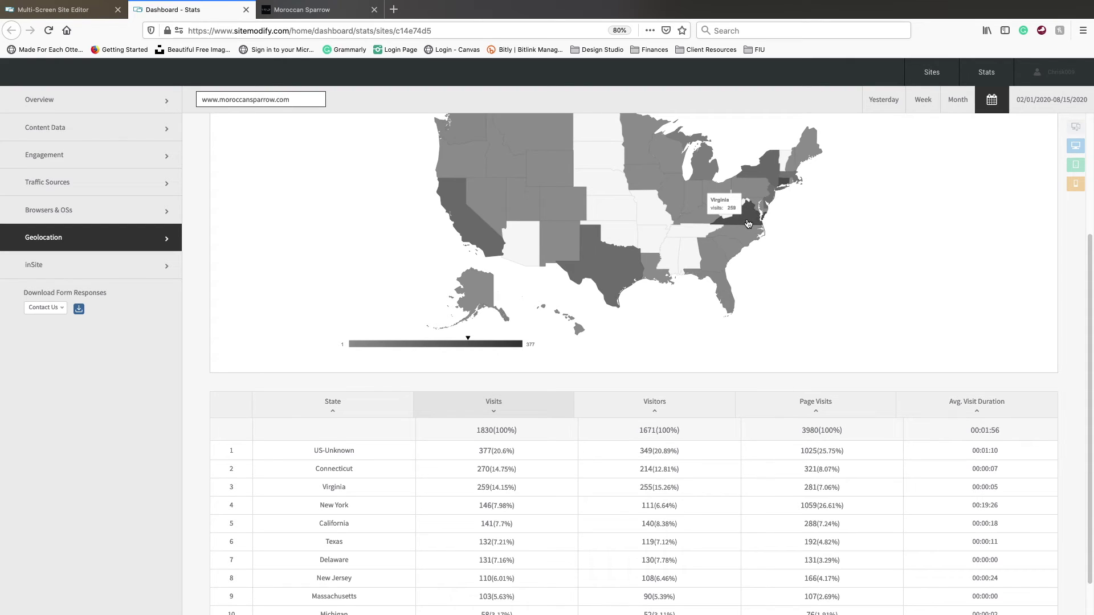
pyautogui.scroll(1, 748, 223)
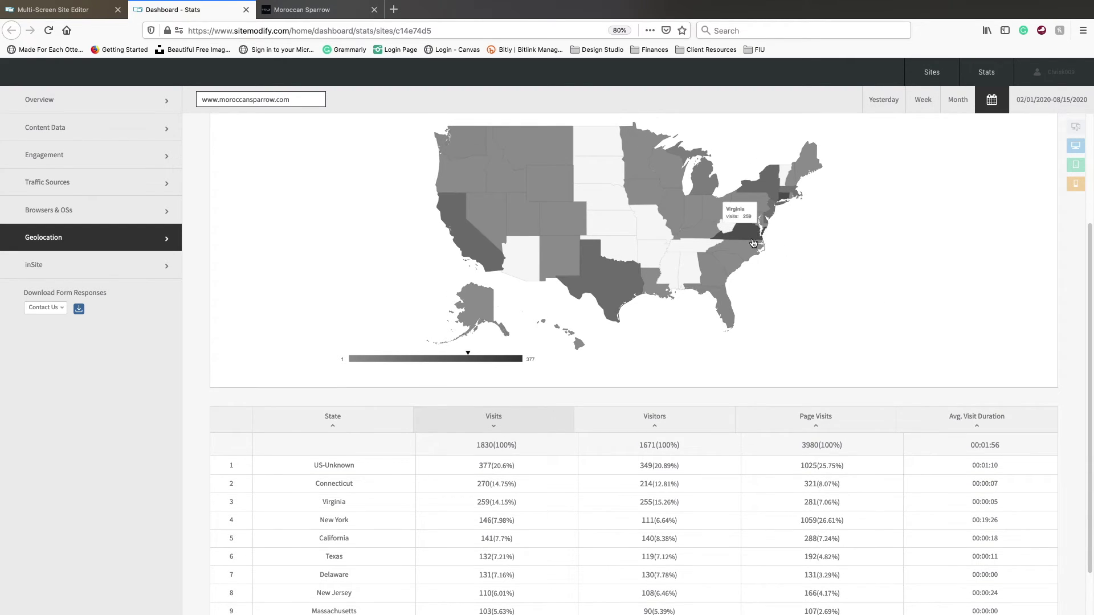
pyautogui.click(746, 240)
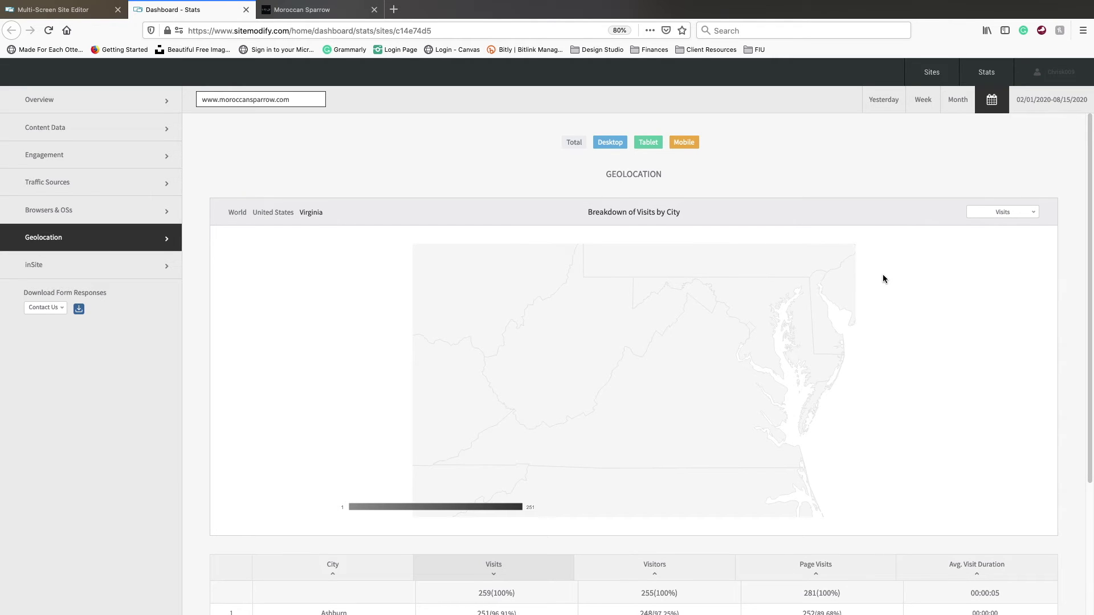
pyautogui.scroll(-2, 911, 422)
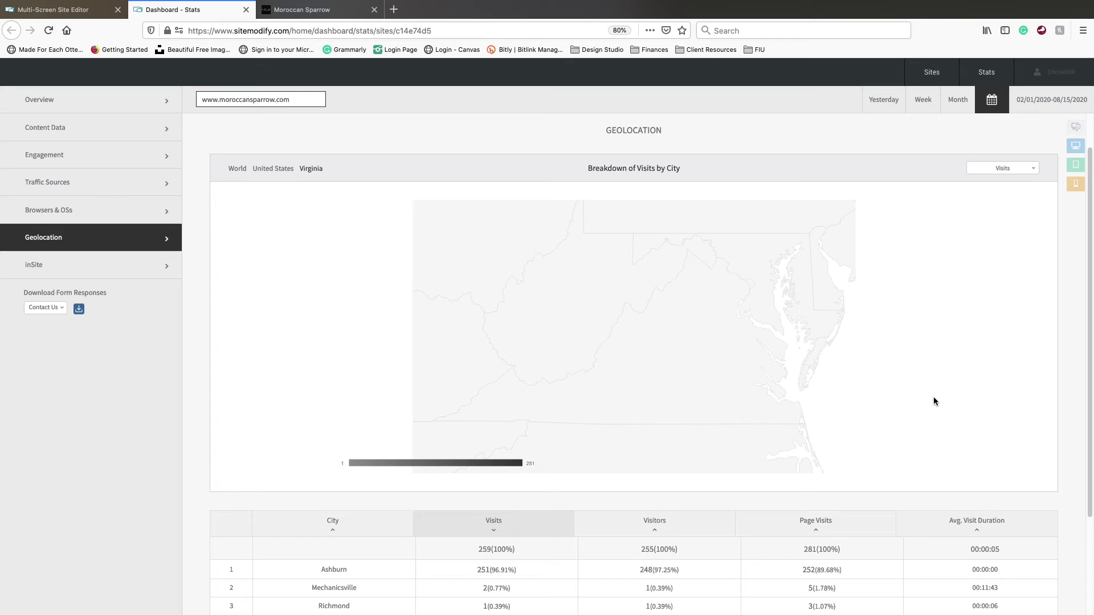
pyautogui.scroll(-3, 933, 401)
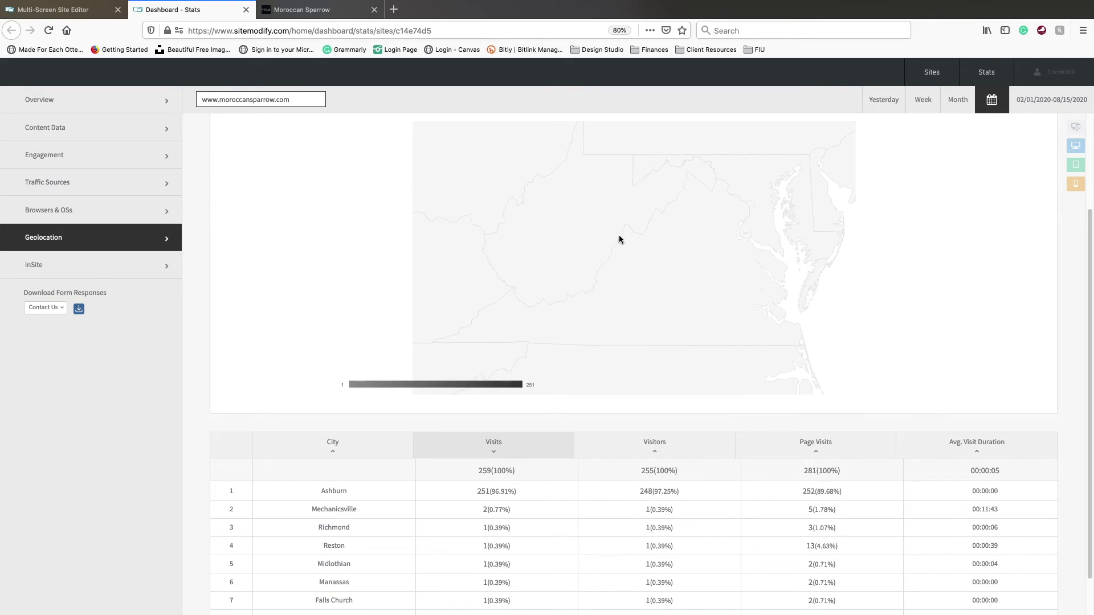
pyautogui.scroll(-2, 816, 320)
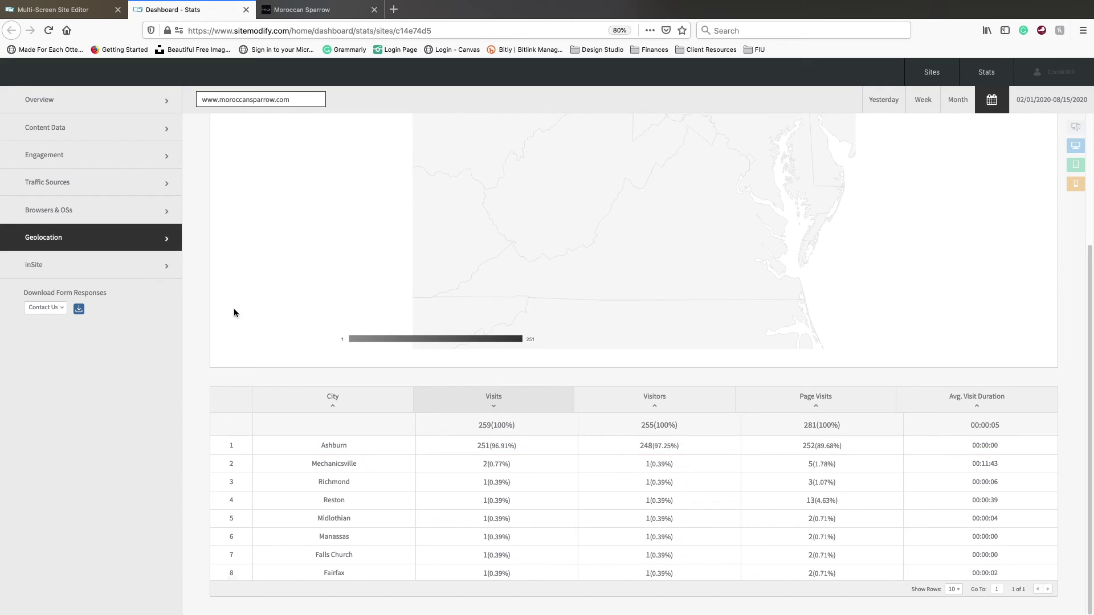
# Display the inSite report and expand the views/impressions chart of the Free Shipping Popup (Home).
pyautogui.click(98, 268)
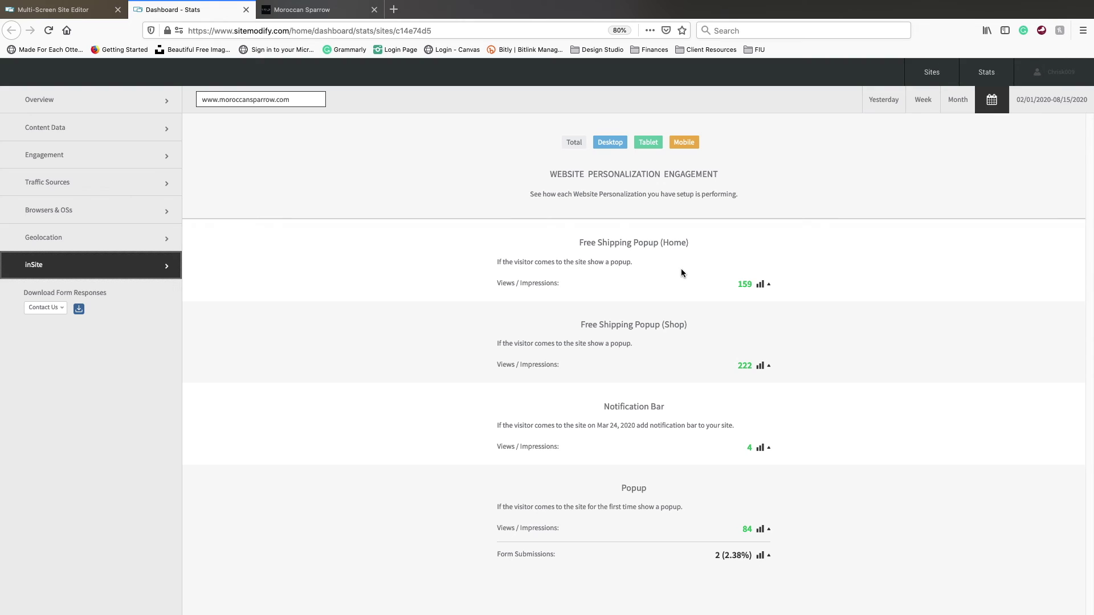
pyautogui.click(766, 284)
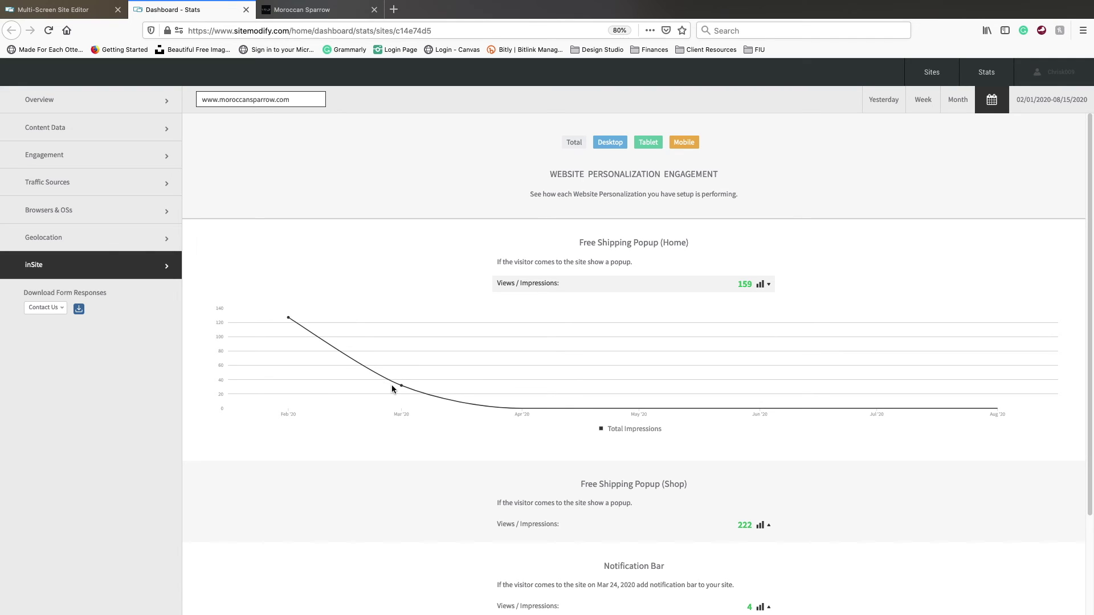
# Examine the impressions of the remaining inSite personalizations and compare the report with the live Moroccan Sparrow homepage.
pyautogui.moveTo(403, 389)
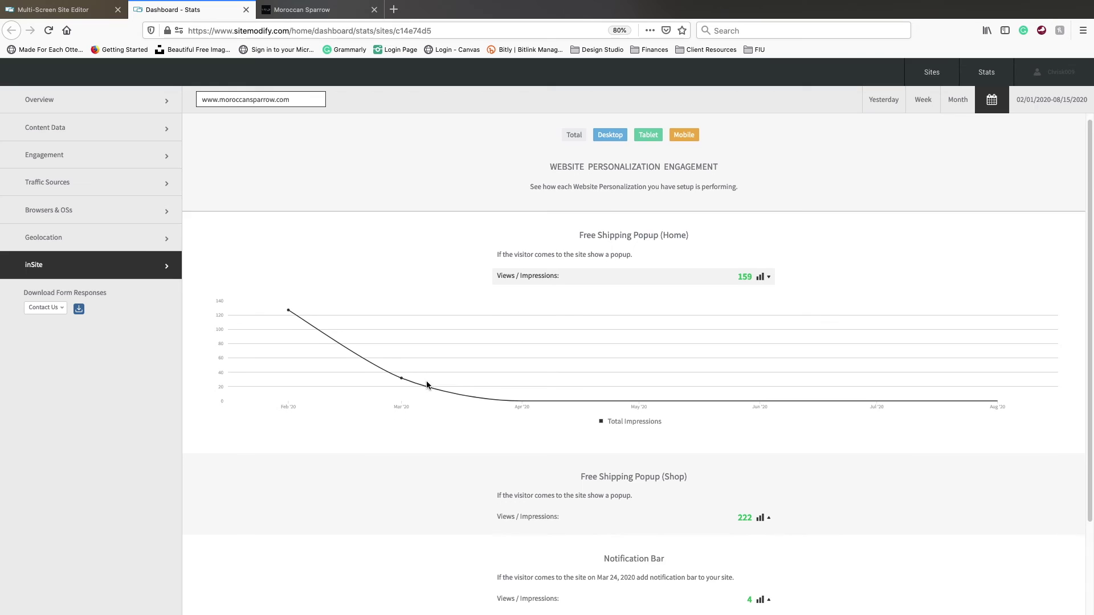
pyautogui.scroll(-3, 427, 381)
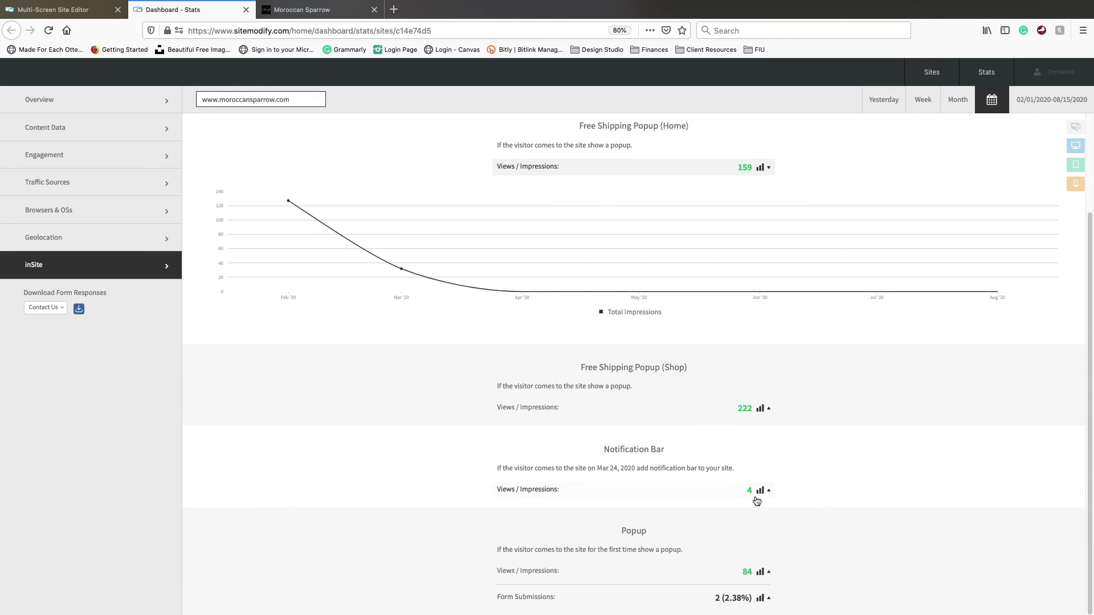
pyautogui.click(320, 12)
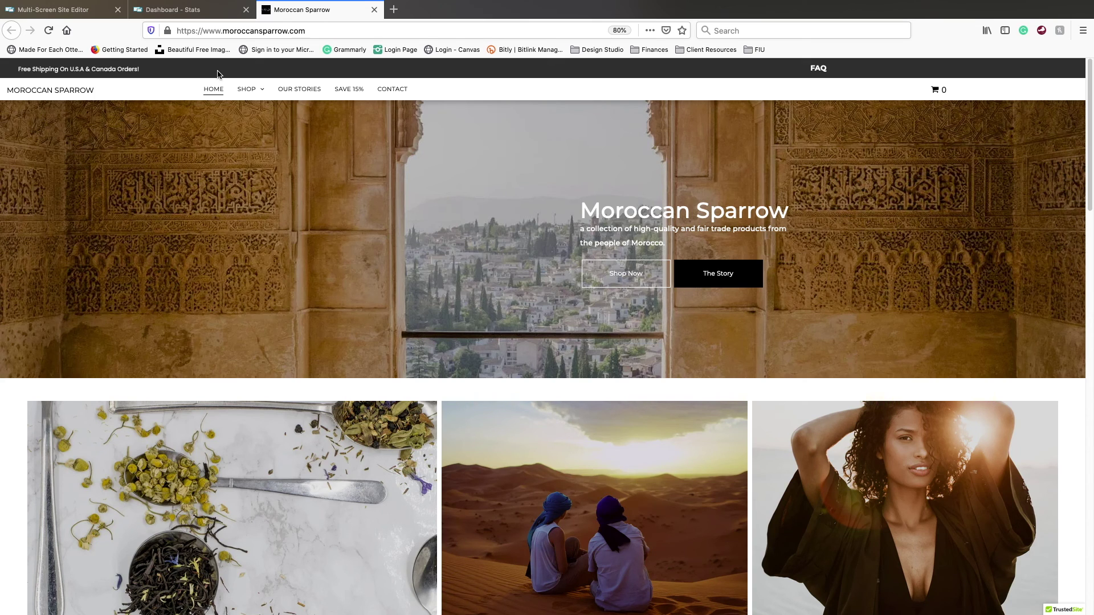
pyautogui.click(162, 10)
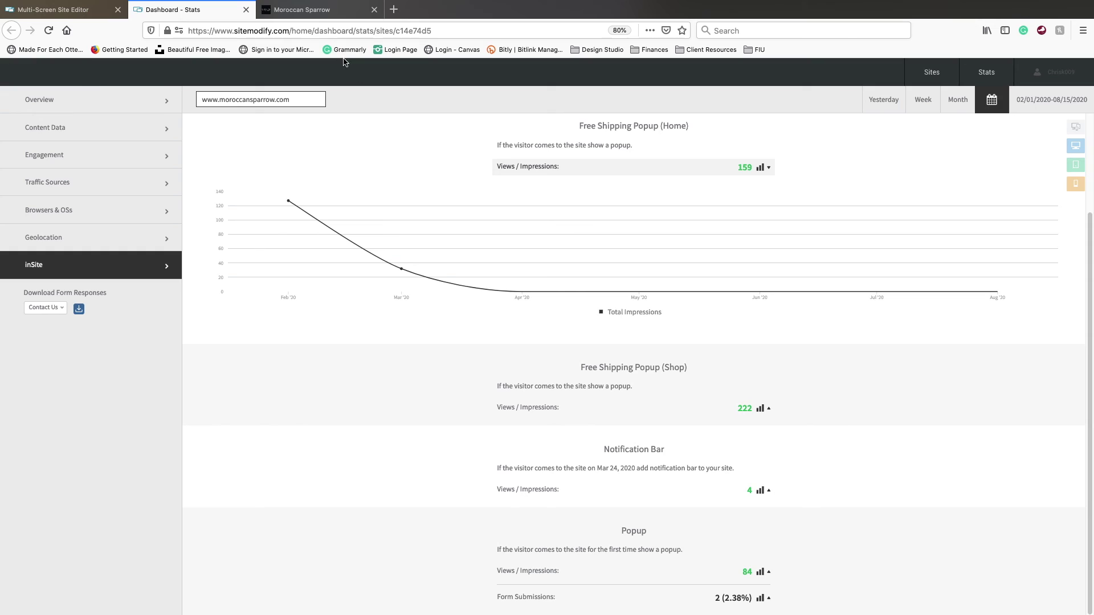
pyautogui.click(320, 11)
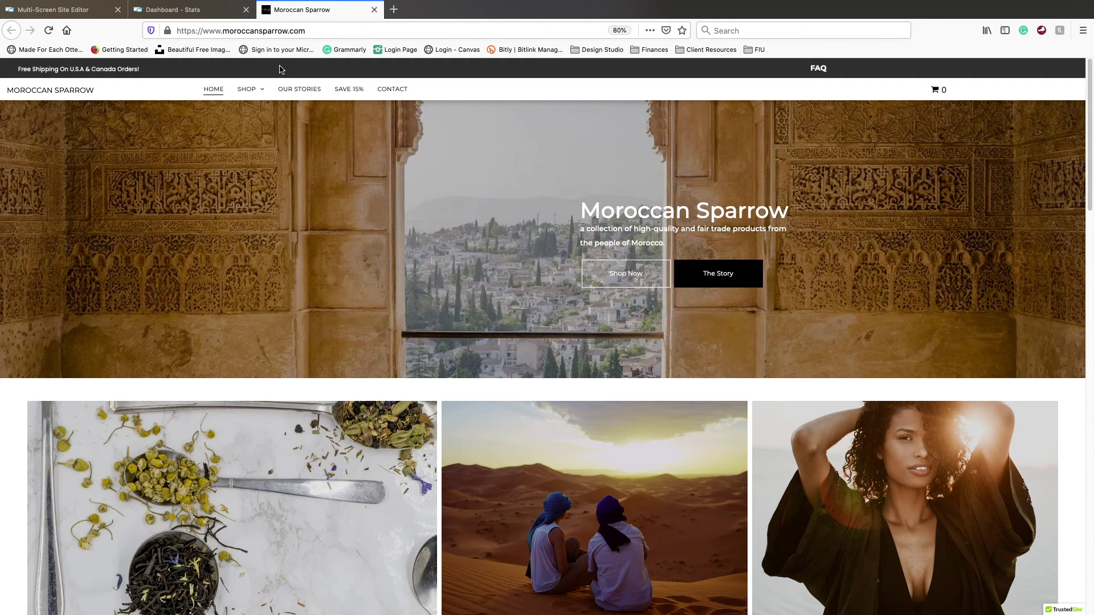
pyautogui.click(227, 10)
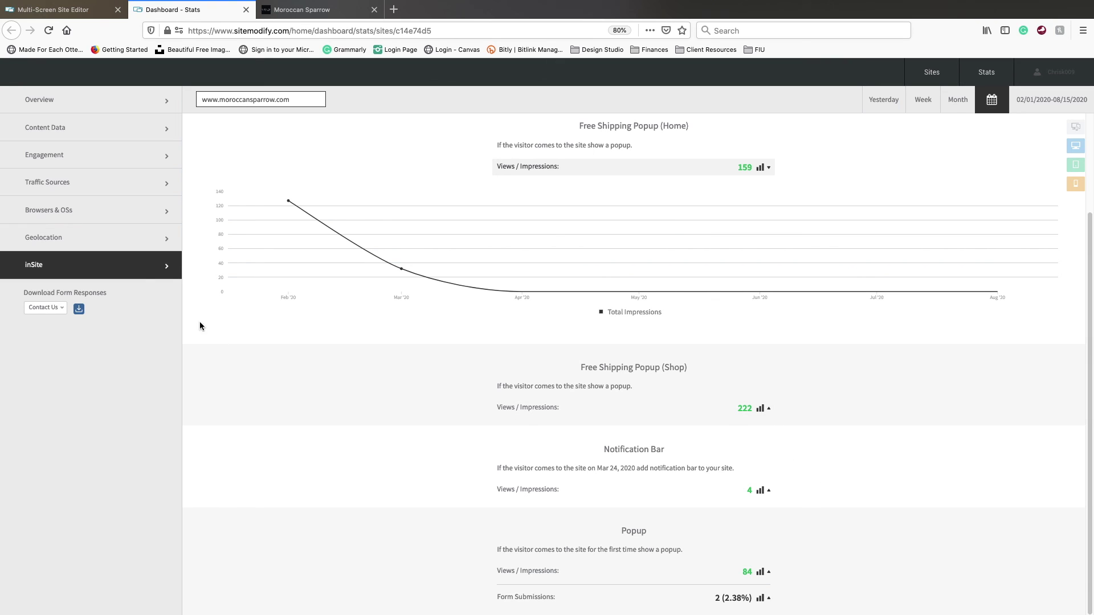
# Revisit the Overview report's site traffic and top inSite engagement, and the Content Data report's total page views and individual page details.
pyautogui.click(83, 102)
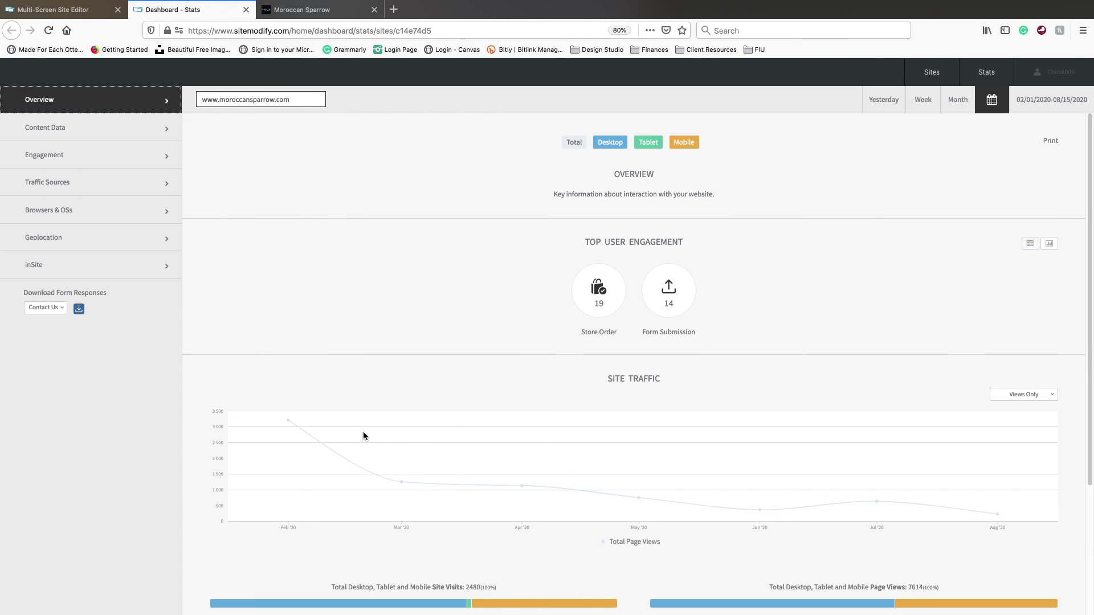
pyautogui.scroll(-3, 388, 387)
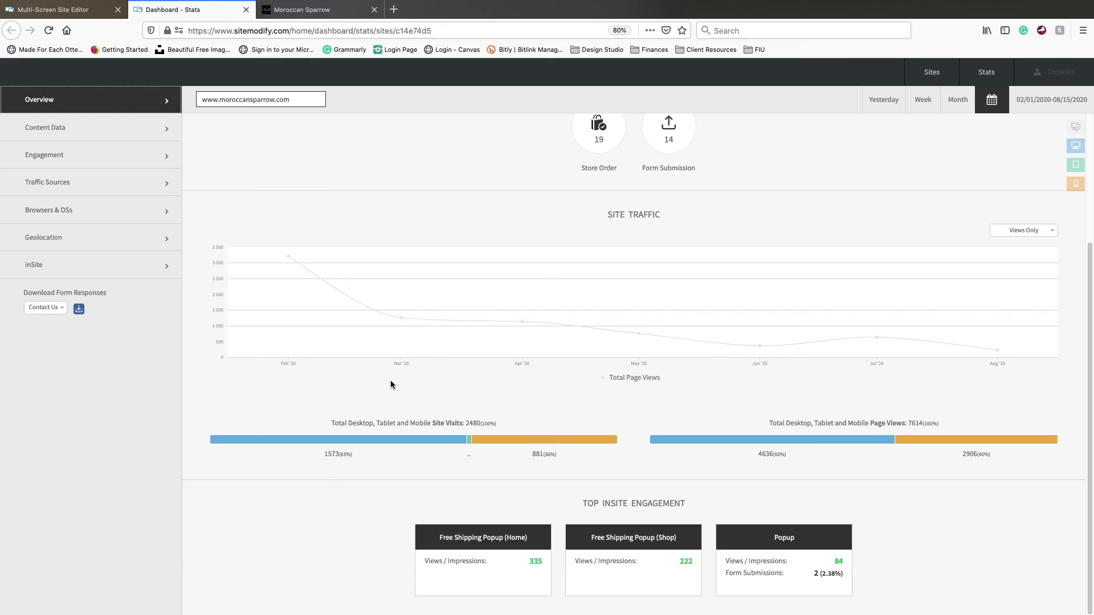
pyautogui.click(86, 130)
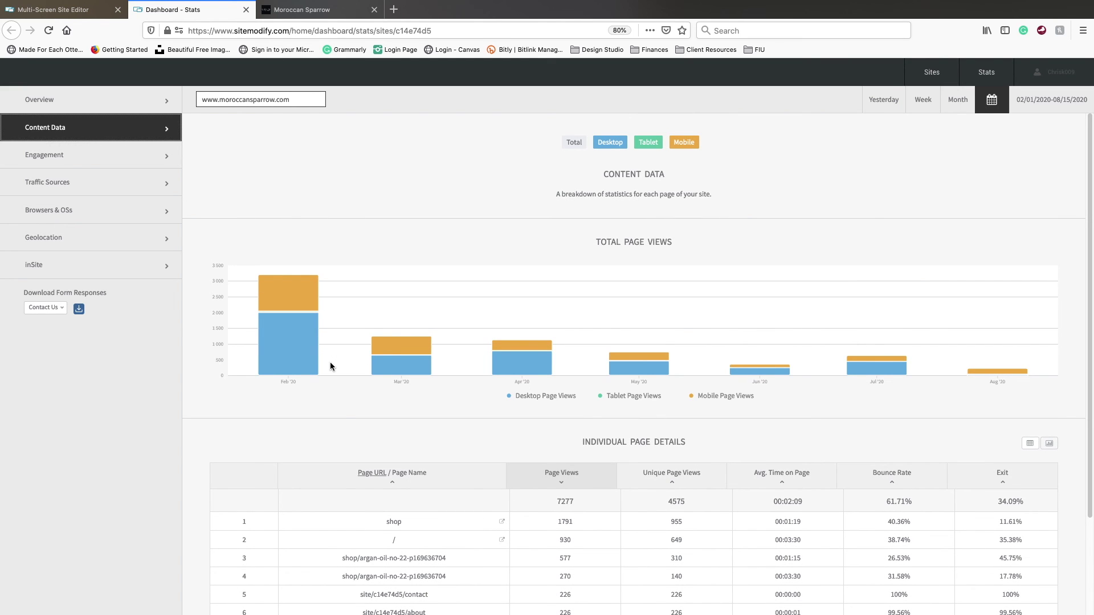
pyautogui.scroll(-2, 330, 366)
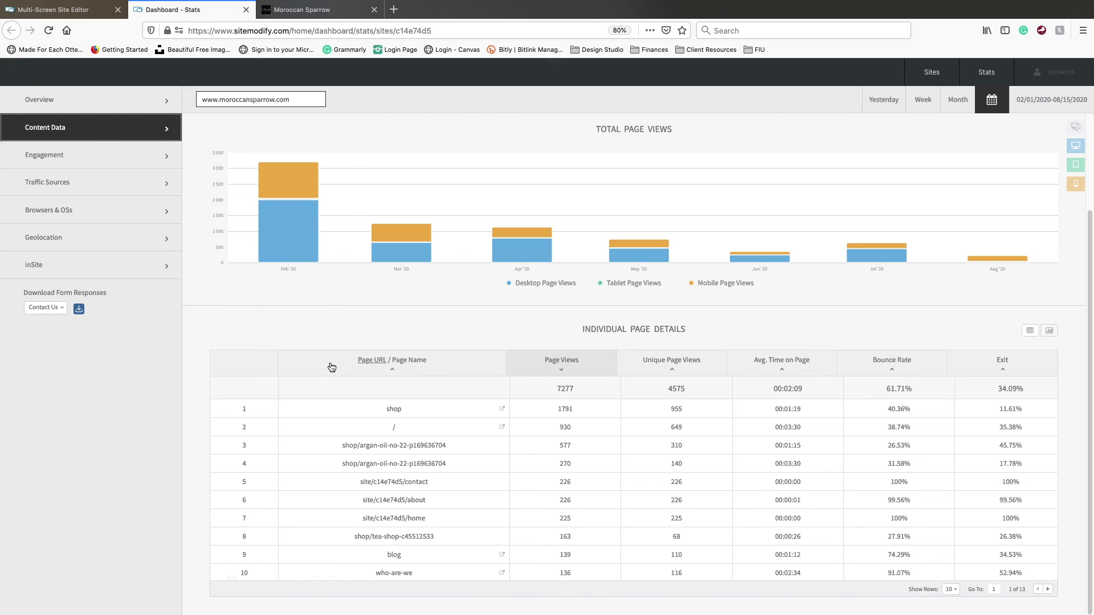
pyautogui.scroll(2, 761, 213)
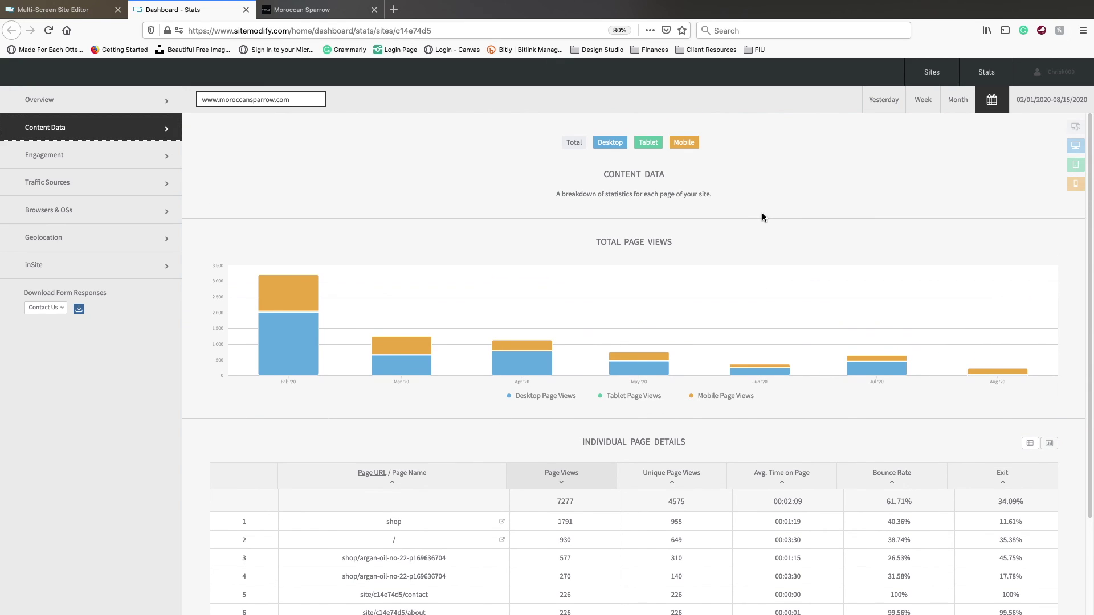